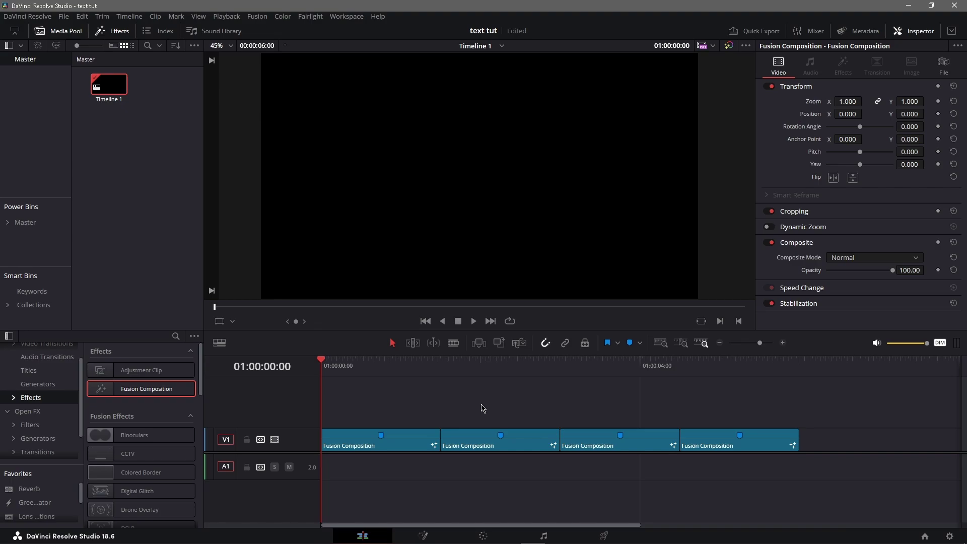
Step: Open the first Fusion composition on the timeline and connect a new Text+ node to MediaOut1 in place of Text1
key("space")
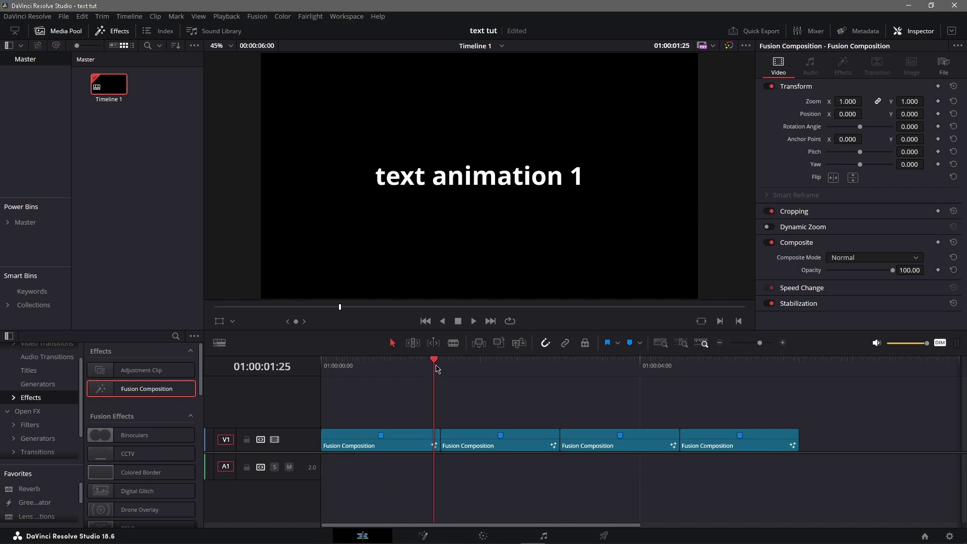
left_click_drag(436, 365, 233, 370)
left_click(362, 448)
key("shift+5")
left_click_drag(365, 416, 315, 485)
left_click_drag(347, 446, 139, 447)
left_click_drag(132, 343, 493, 447)
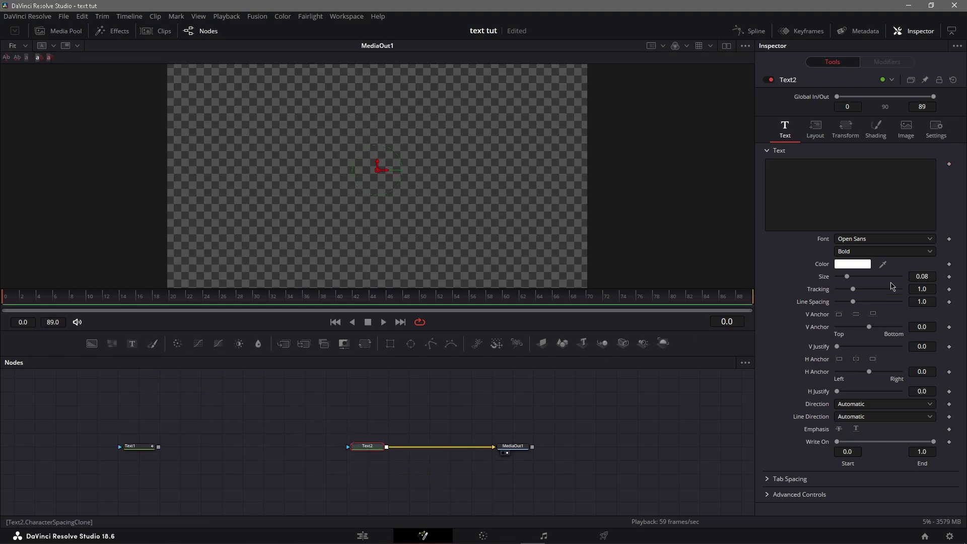
Step: Enter "text animation 1" as the Text2 node's text and set its font to Coolvetica
left_click(829, 188)
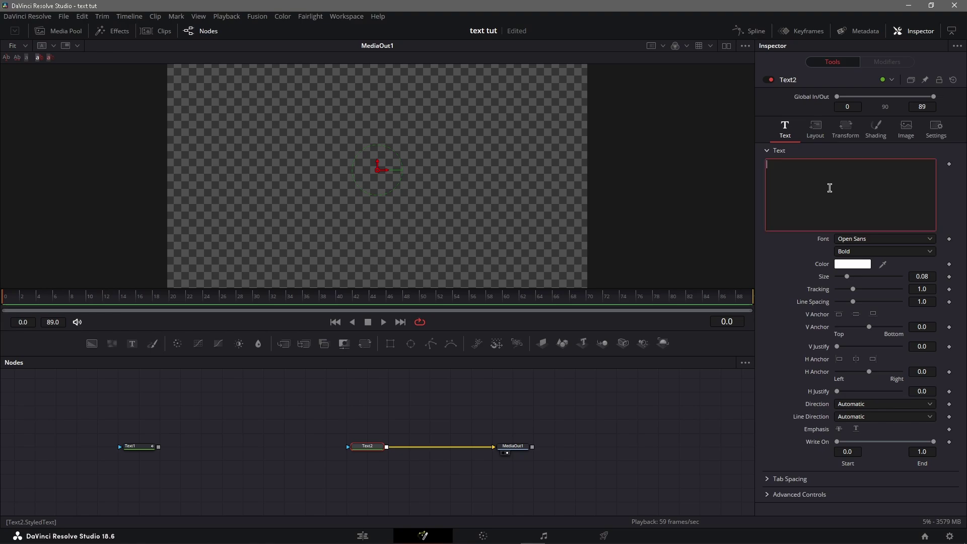
type("text ")
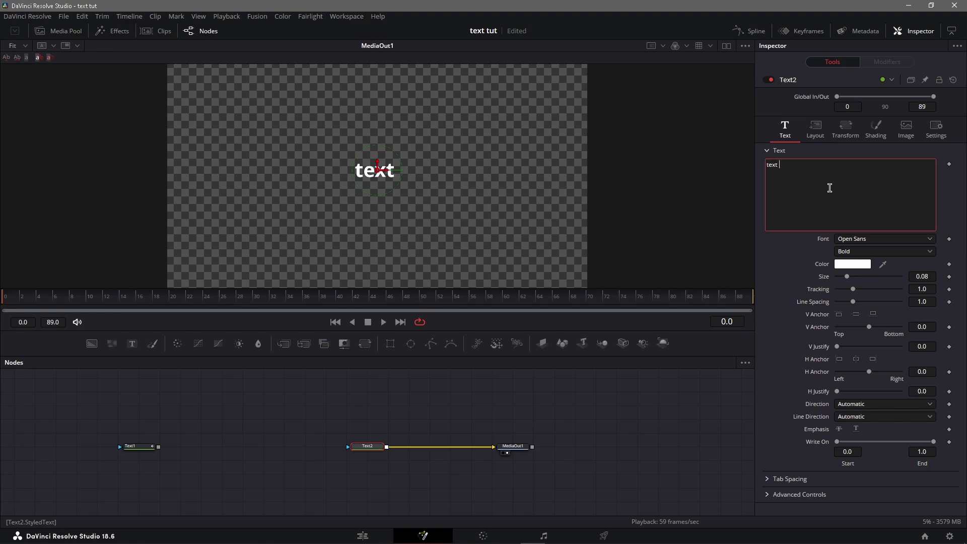
type("animation 1")
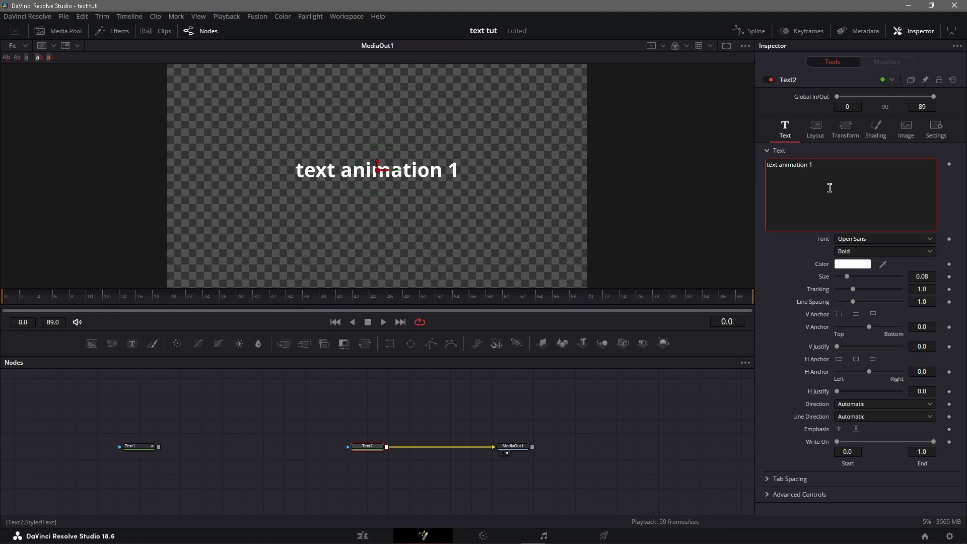
left_click(926, 239)
scroll(903, 245, "up", 10)
left_click(902, 246)
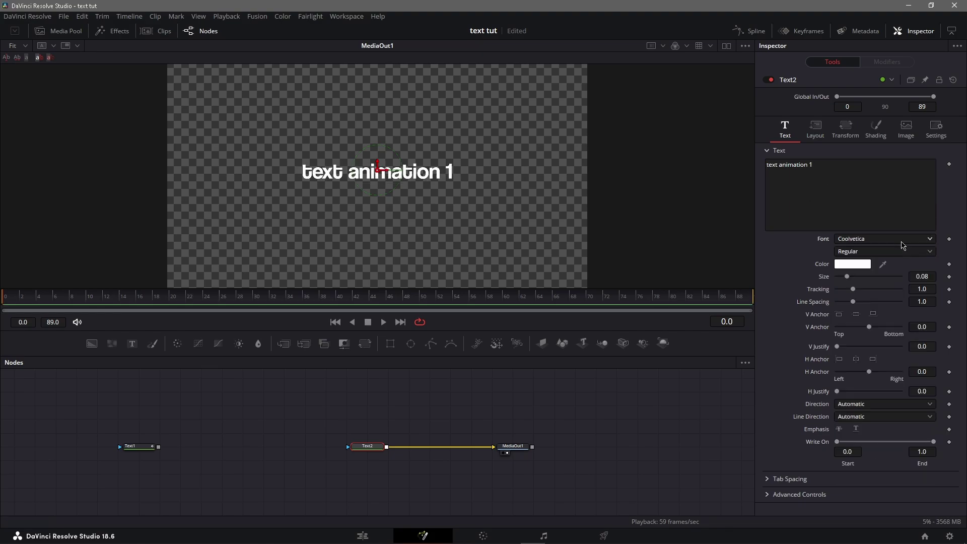
Step: Set the Text2 node's size to 0.1 and its tracking to 1.025
double_click(927, 277)
type("0.1")
key("Tab")
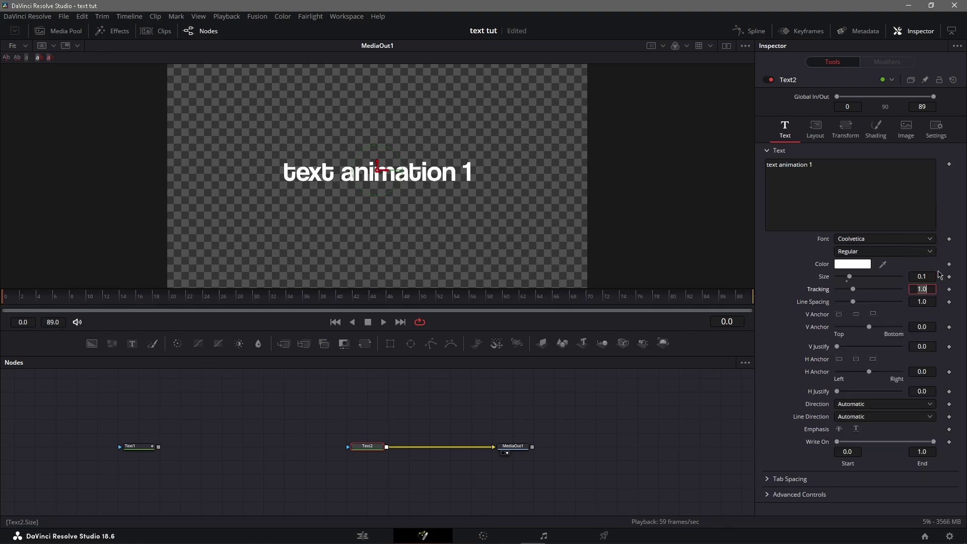
type("1.025")
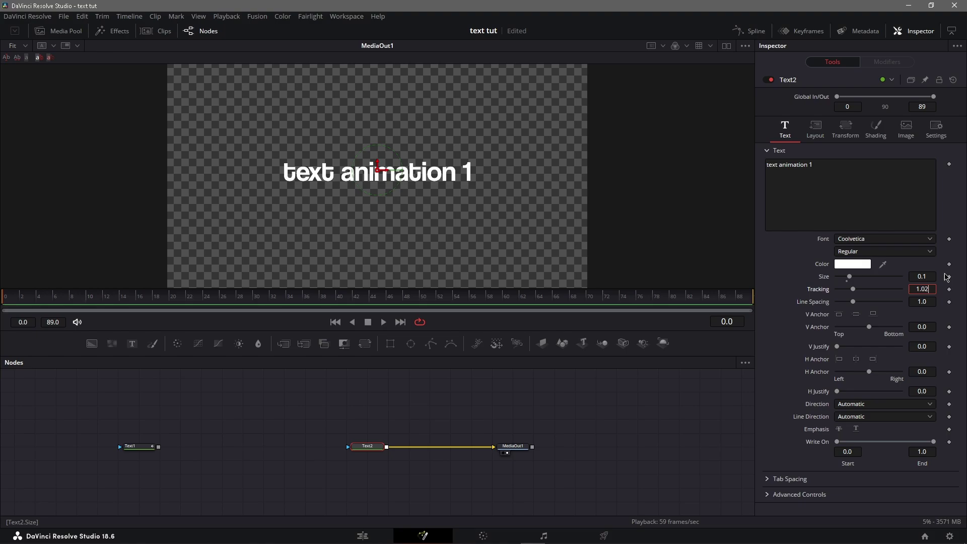
key("Return")
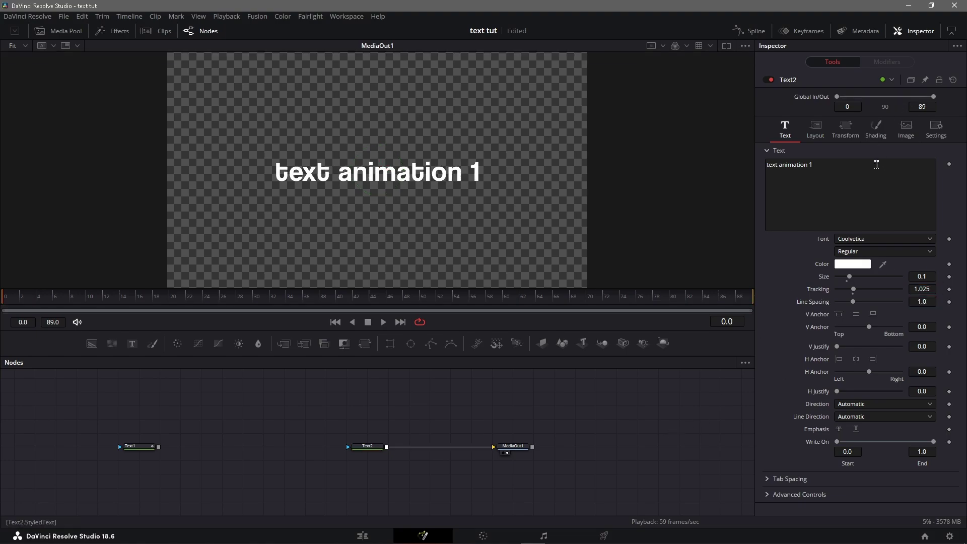
Step: Add a Follower modifier to the Text2 text with a delay of 2.0 and the order Inside Out
right_click(875, 170)
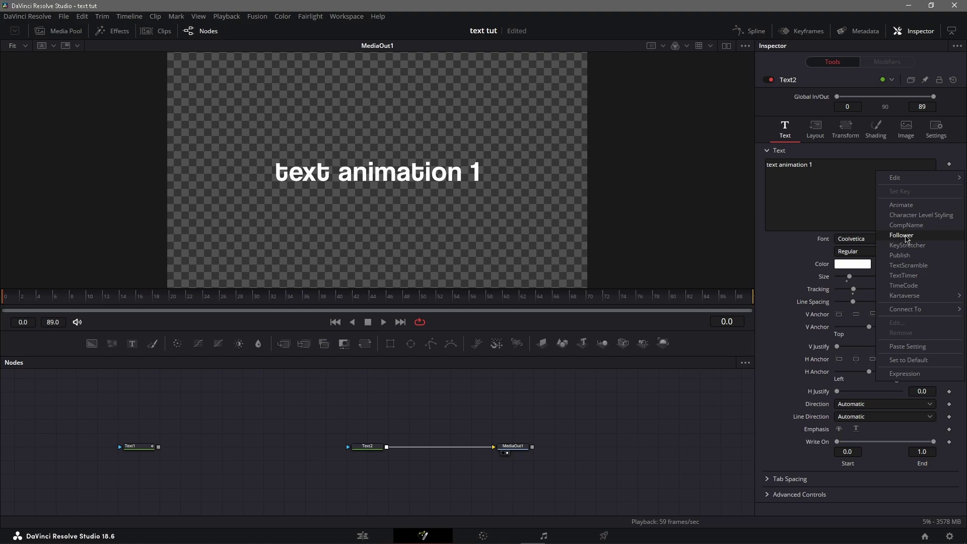
left_click(906, 236)
left_click(890, 64)
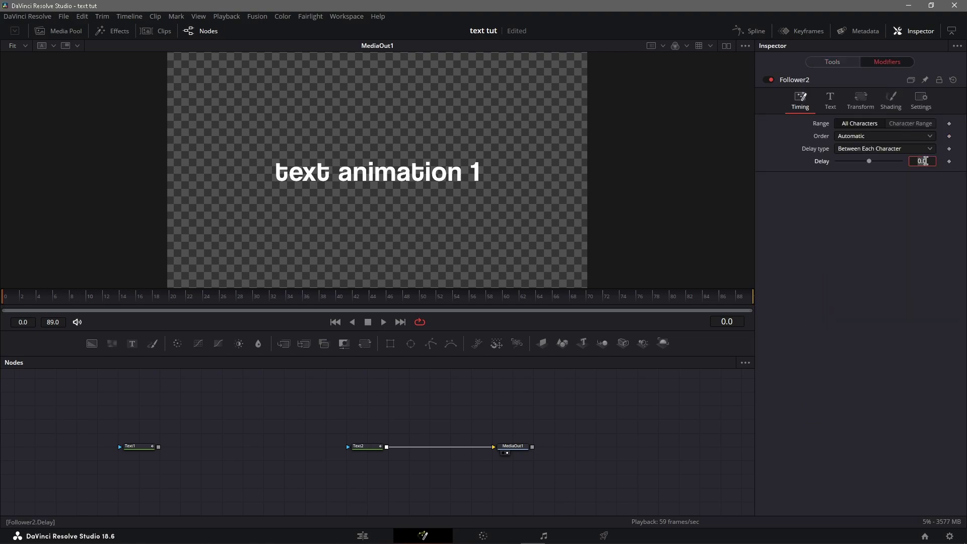
key("Return")
left_click(861, 141)
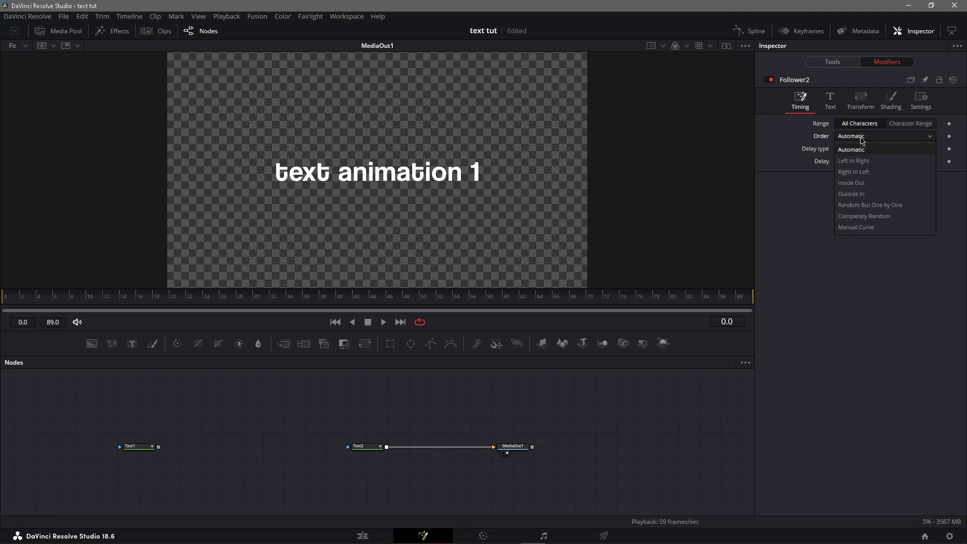
left_click(861, 183)
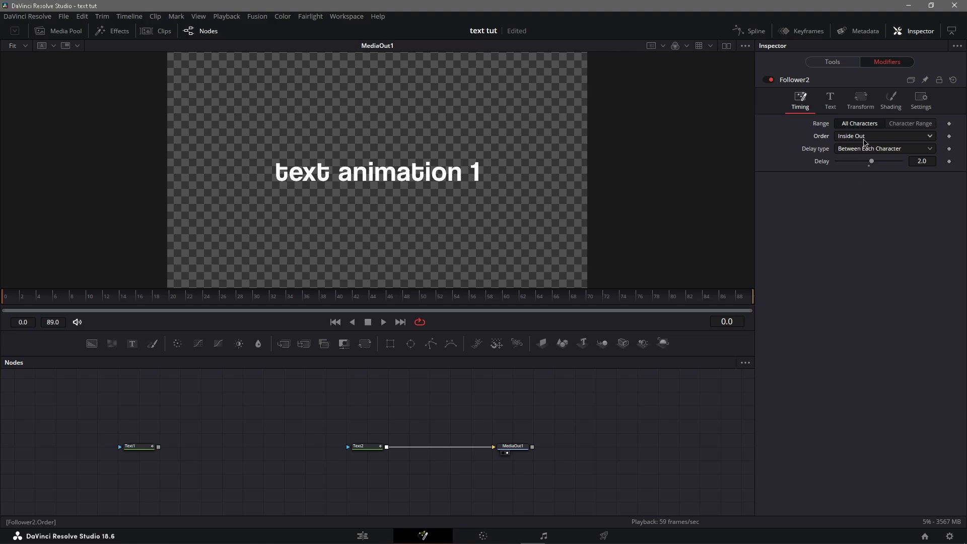
Step: Set the Follower's text size to 0 and keyframe it at frame 0
left_click(830, 99)
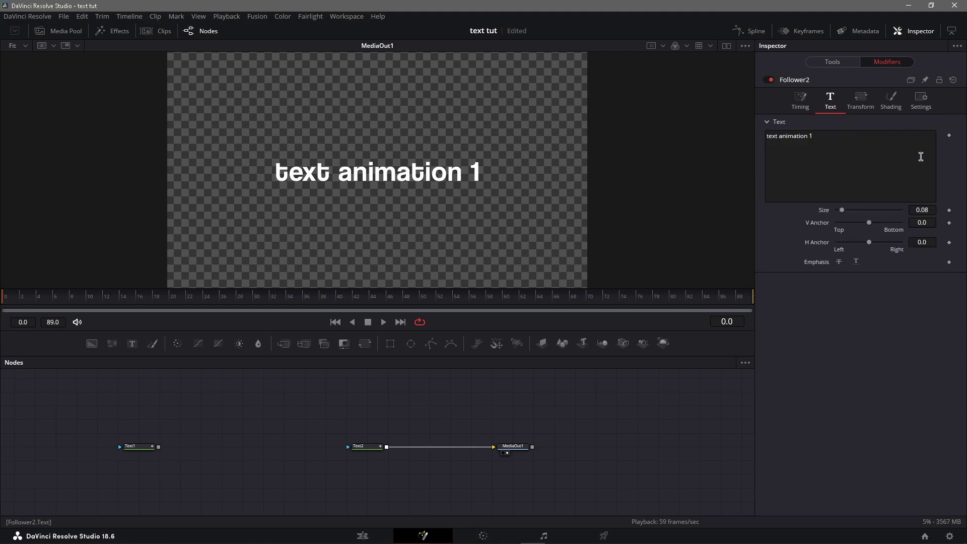
left_click(929, 211)
type("0")
key("Tab")
left_click(948, 210)
Step: Keyframe the Follower's text size at 0.1 on frame 45 and again on frame 89
left_click_drag(347, 297, 383, 302)
left_click(923, 210)
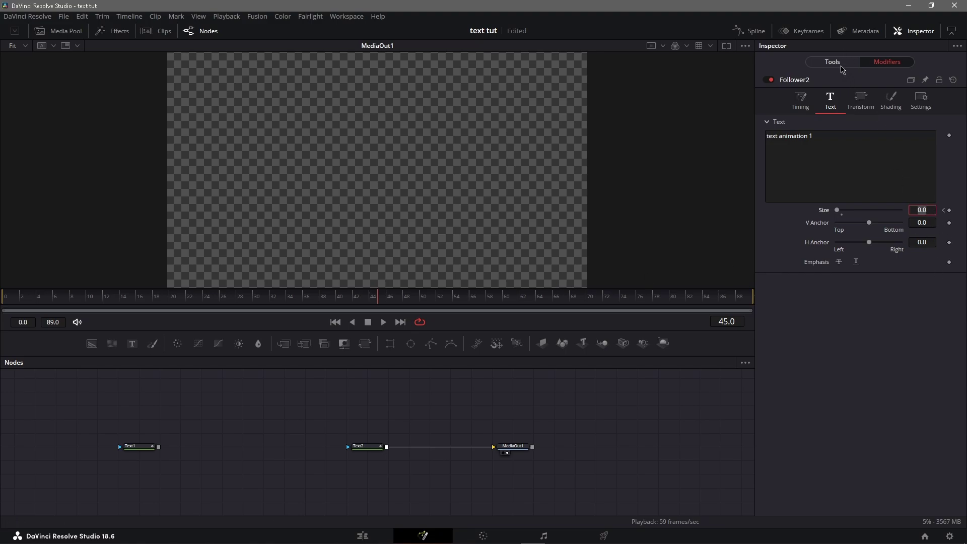
left_click(840, 63)
left_click(887, 62)
key("Tab")
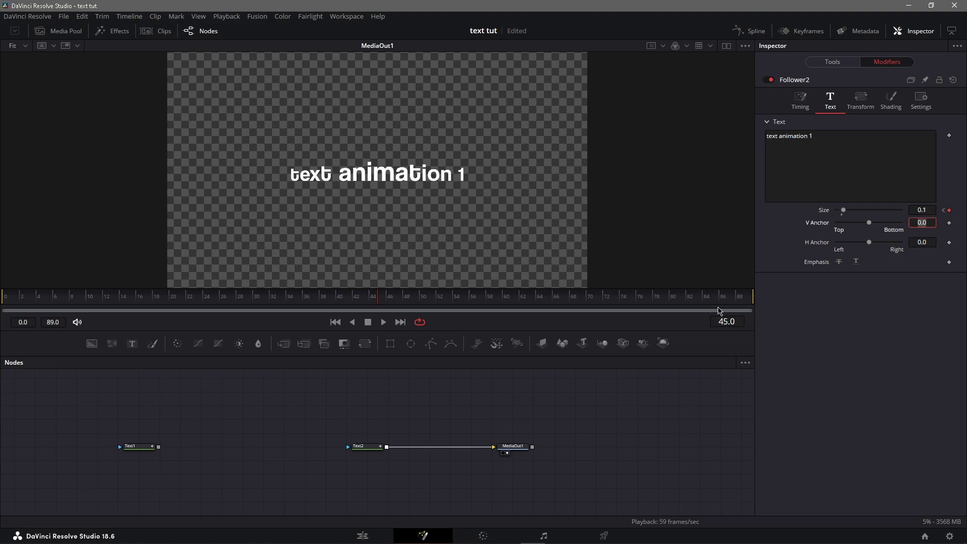
left_click(745, 298)
left_click(949, 211)
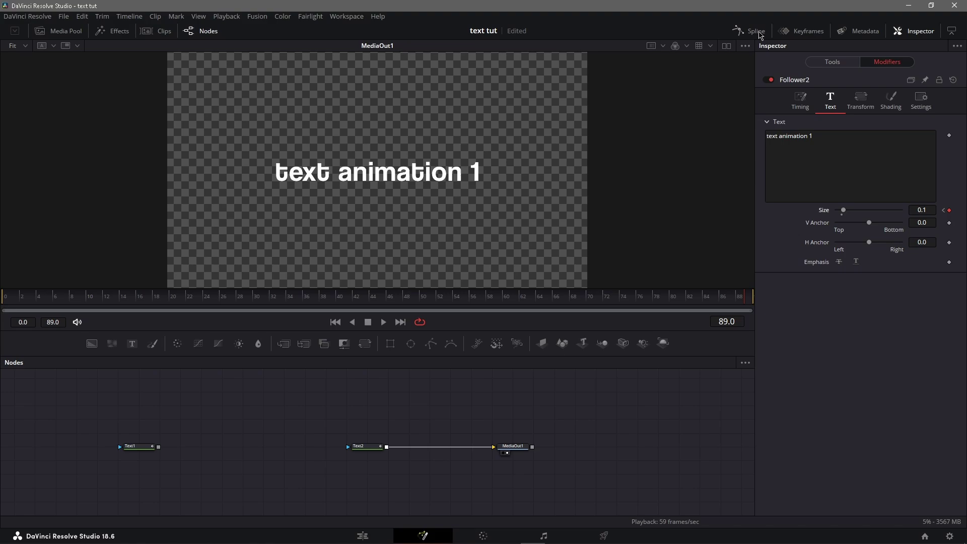
Step: Display Text2's Follower Size curve in the Spline editor, fitted to the view
left_click(761, 35)
left_click(754, 32)
left_click(358, 447)
left_click(754, 32)
left_click(99, 413)
left_click(708, 363)
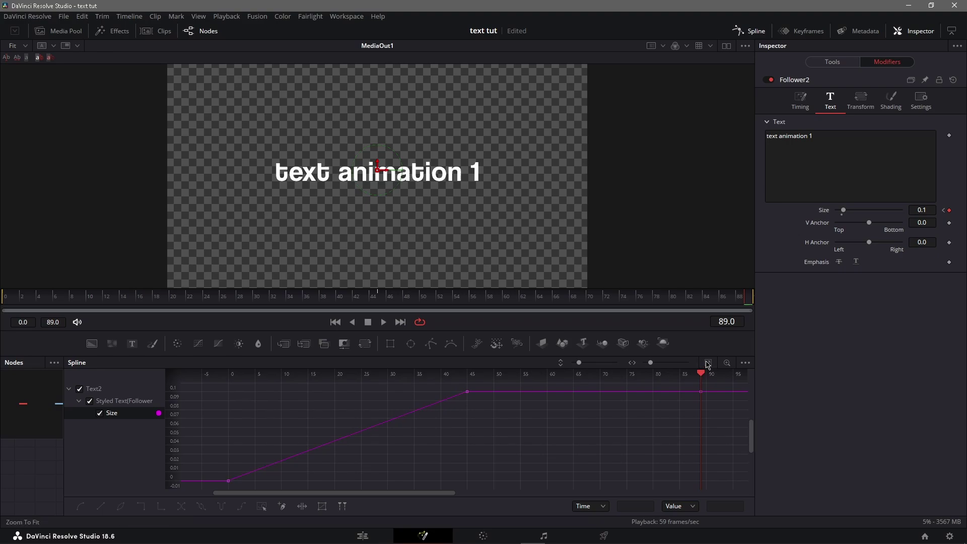
Step: Smooth all Size keyframes and reshape the first and middle keyframes' handles into a steep rise with a slight overshoot
key("ctrl+a")
key("shift+s")
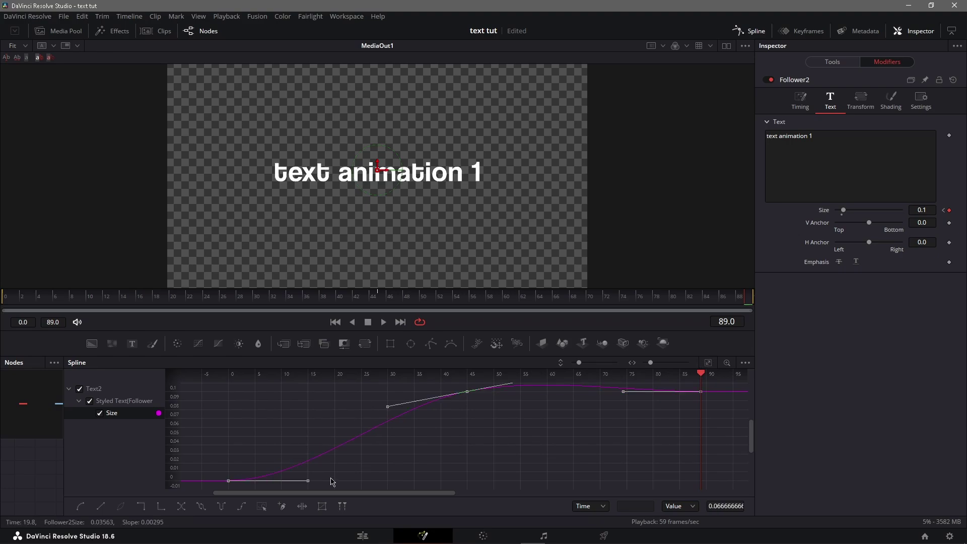
left_click_drag(307, 481, 255, 392)
left_click_drag(388, 434, 388, 414)
left_click(709, 364)
left_click_drag(387, 413, 387, 412)
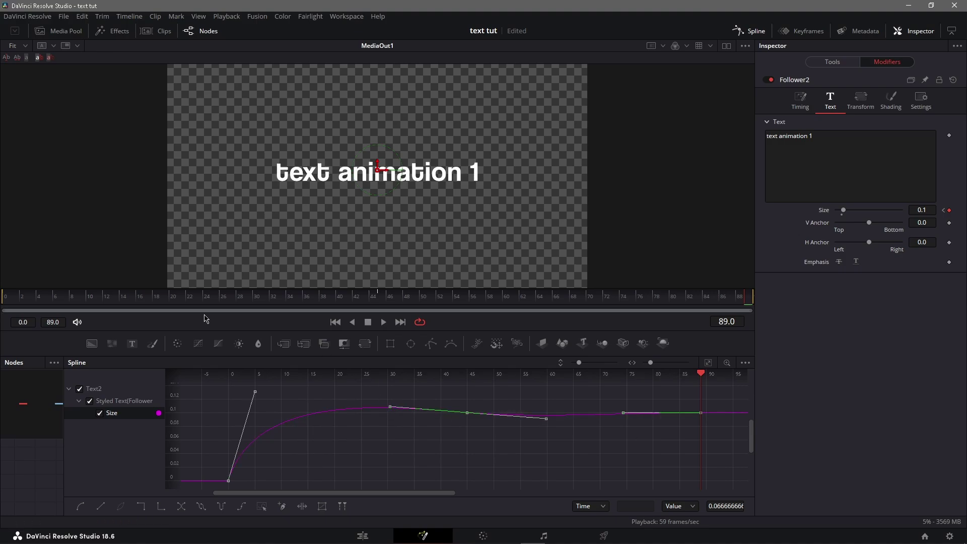
Step: Play back the first text animation and close the Spline editor
key("space")
left_click(352, 457)
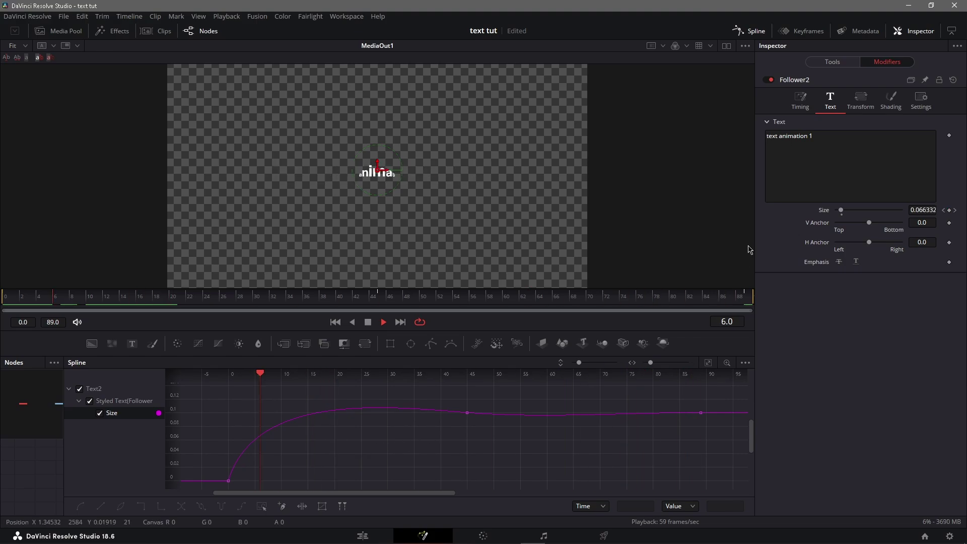
key("space")
left_click(750, 31)
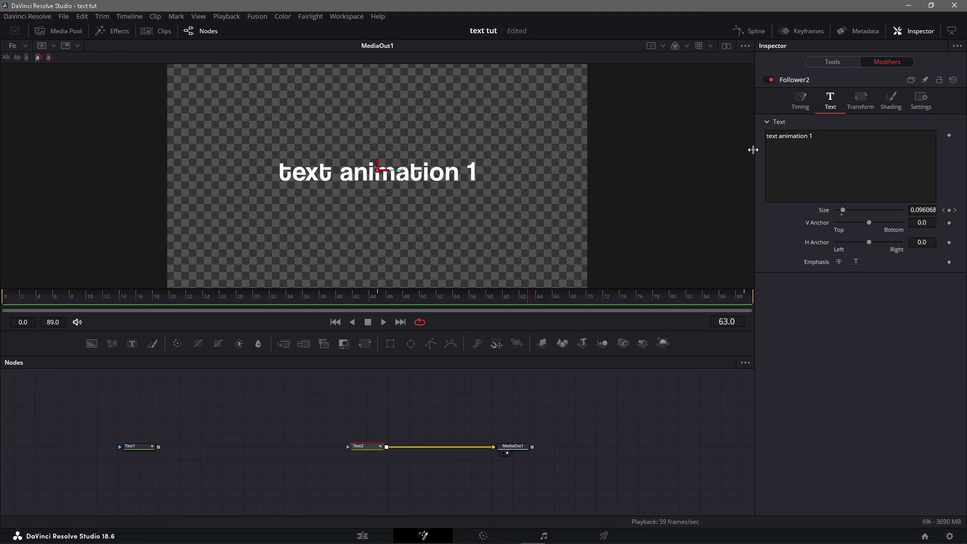
Step: Return to the Edit page, preview the second composition's animation and put the playhead back at 01:00:01:30
left_click(361, 539)
left_click(439, 360)
key("space")
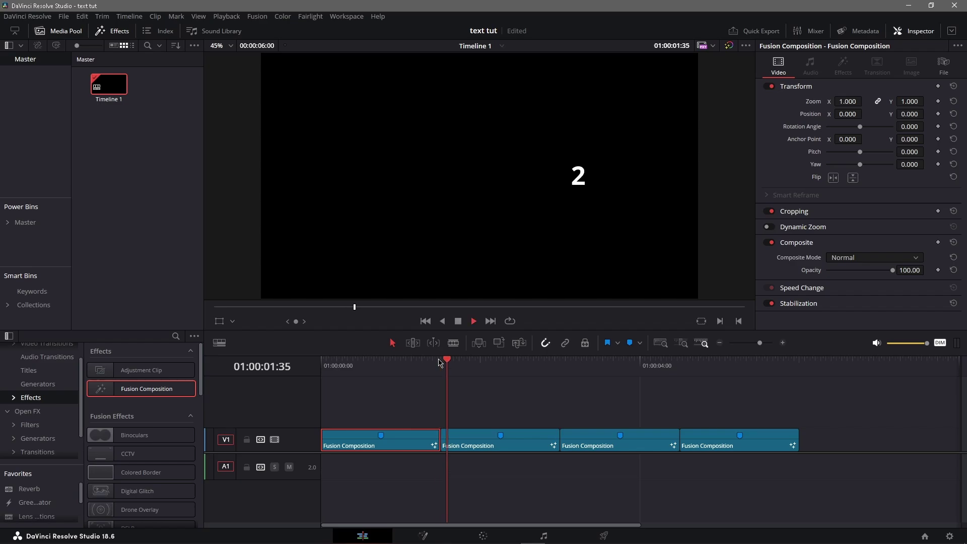
key("space")
left_click(440, 364)
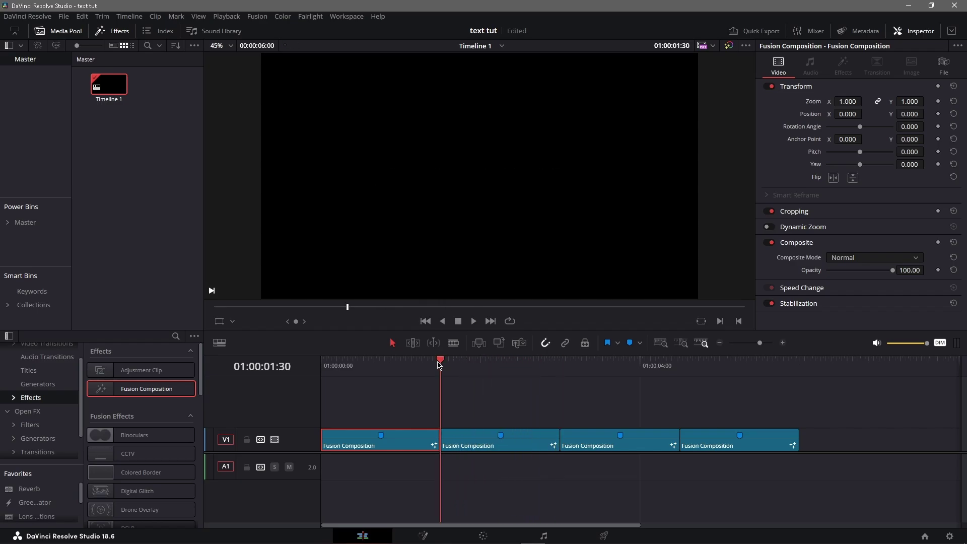
Step: Open the second Fusion composition and connect a new Text+ node to MediaOut1 in place of Text1
left_click(469, 448)
key("shift+5")
left_click_drag(280, 444, 387, 439)
left_click_drag(348, 465, 162, 466)
left_click_drag(133, 344, 490, 464)
Step: Enter "text animation 2" as the new Text2 node's text and set its font to Coolvetica
left_click(793, 202)
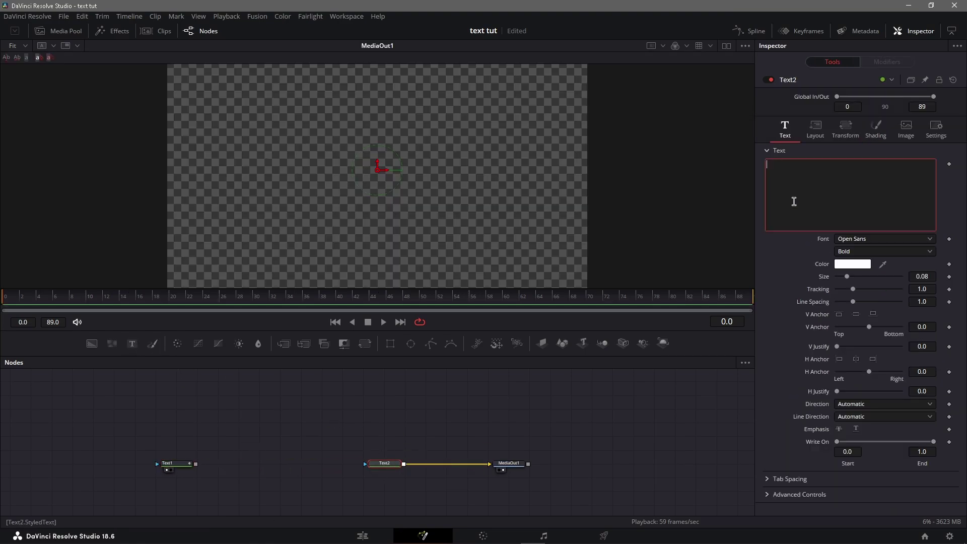
type("t")
left_click_drag(818, 165, 758, 165)
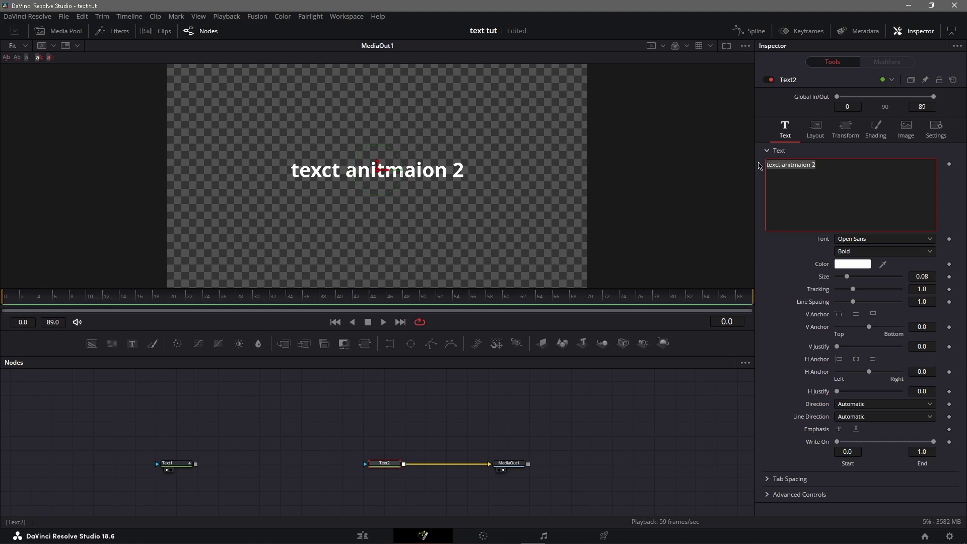
type("text")
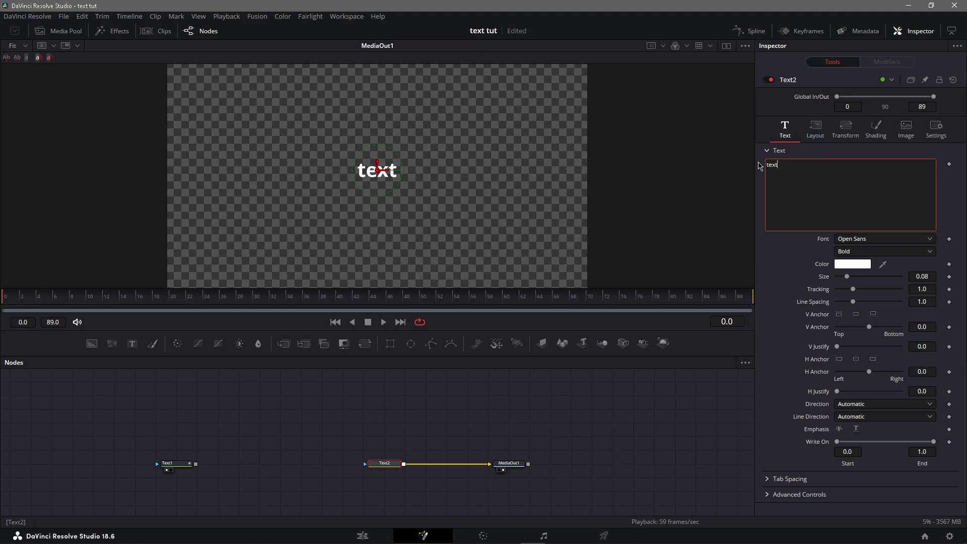
type(" animation 2")
left_click(864, 242)
type("cool")
key("Return")
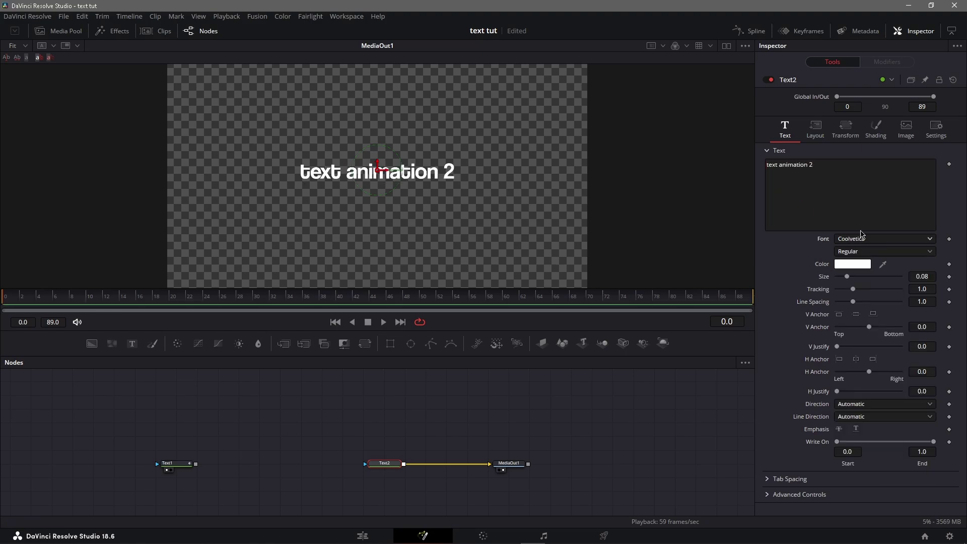
Step: Set the "text animation 2" text's size to 0.1 and its tracking to 1.025
left_click(921, 276)
type("0.1")
key("Tab")
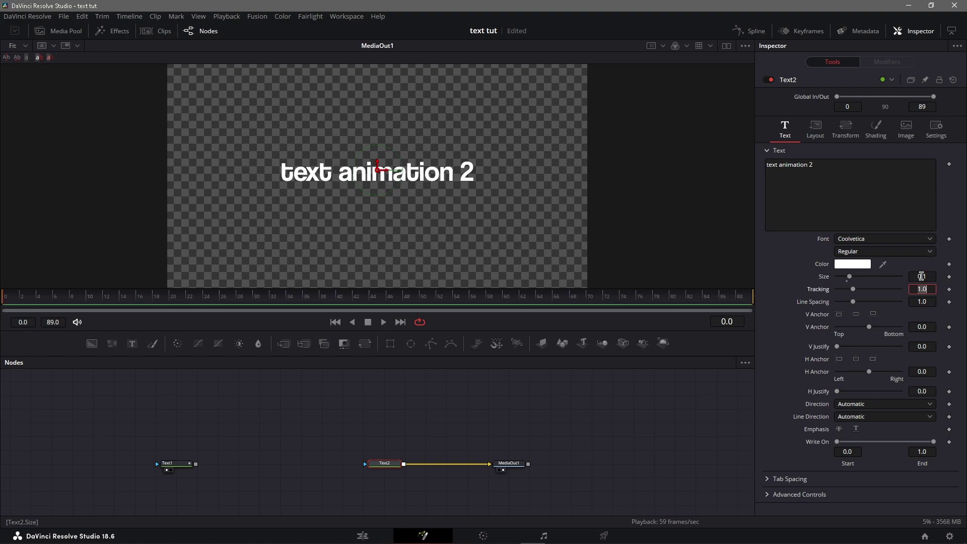
type("1.025")
key("Return")
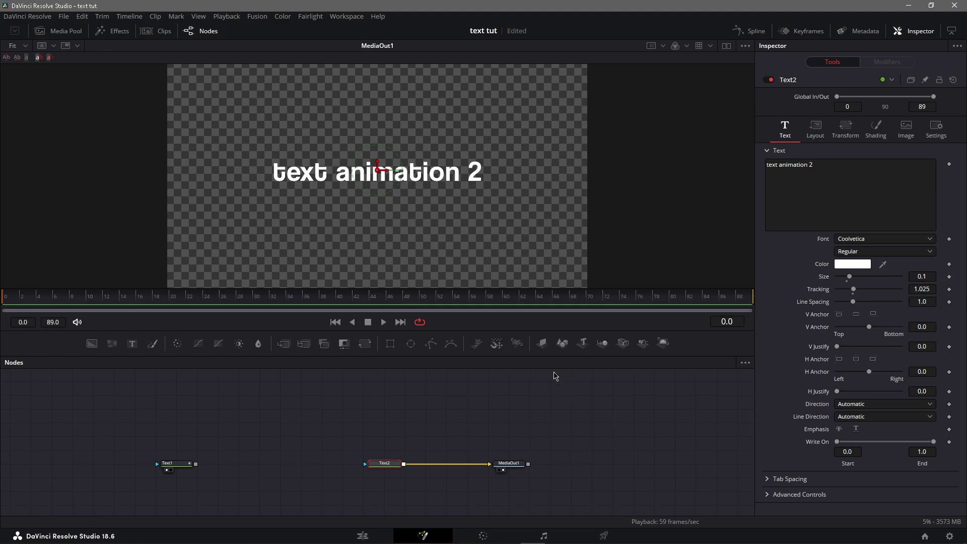
Step: Add a Follower modifier to the "text animation 2" text with delay 1.5 and order Random But One by One
right_click(878, 189)
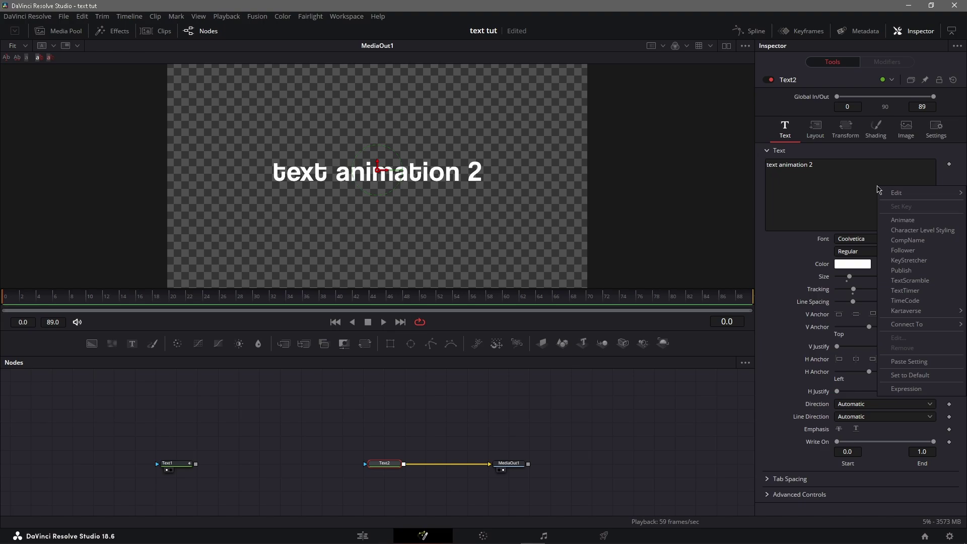
left_click(915, 252)
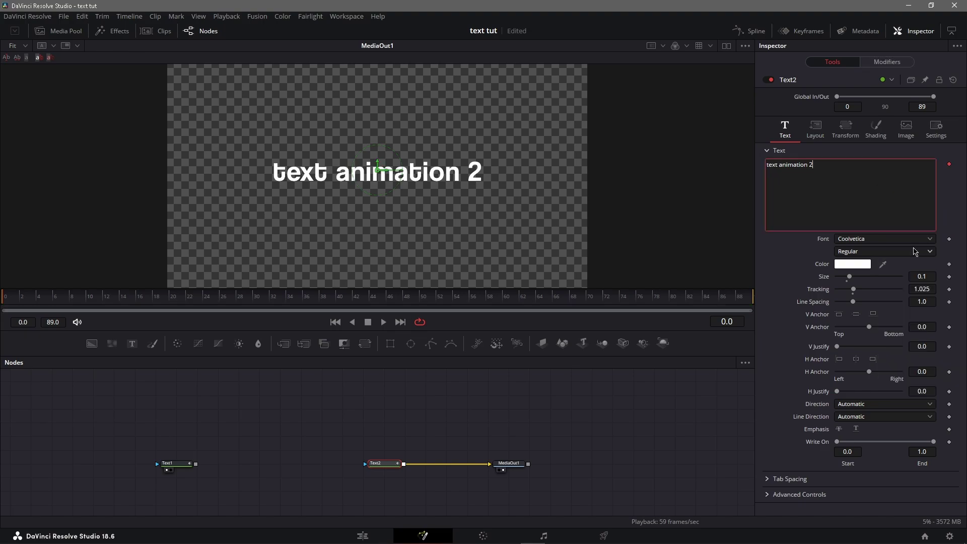
left_click(887, 62)
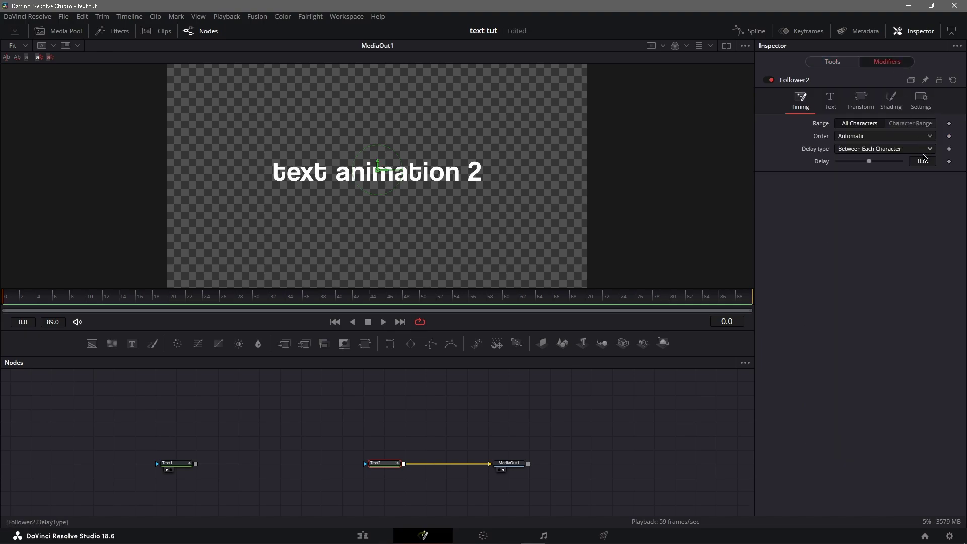
left_click(923, 159)
type("1.5")
left_click(852, 136)
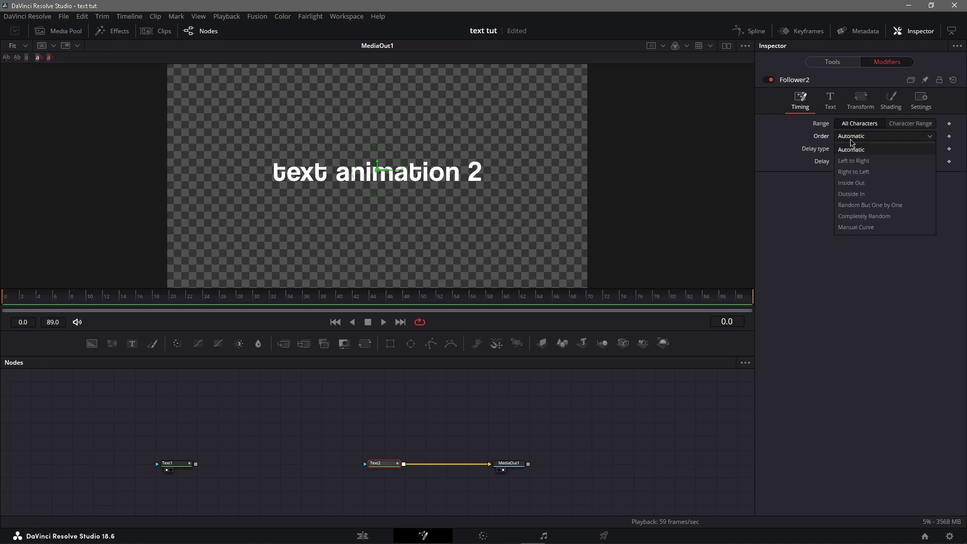
left_click(864, 205)
Step: Keyframe the Follower's shading opacity for "text animation 2" at 0.0 on frame 0 and 1.0 on frame 5
left_click(891, 103)
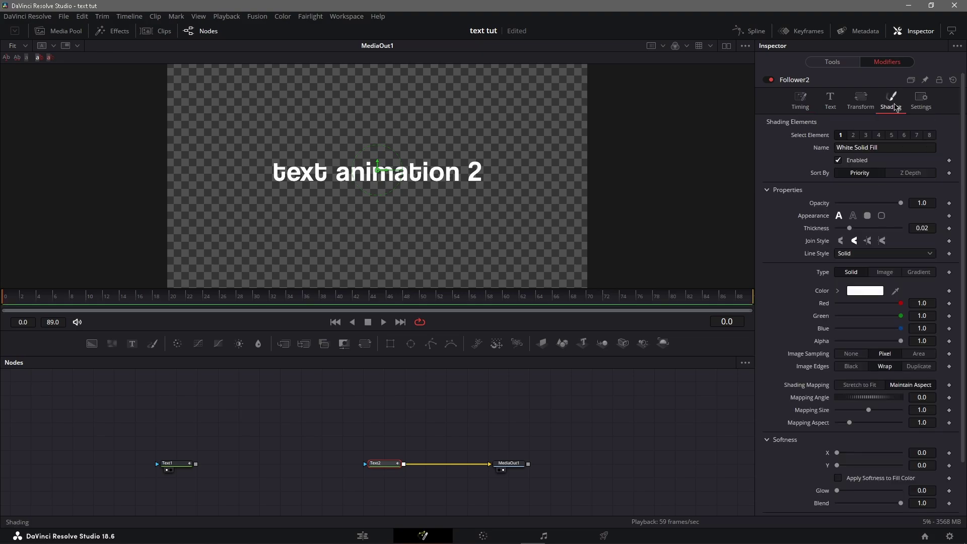
scroll(846, 302, "down", 2)
scroll(846, 300, "up", 2)
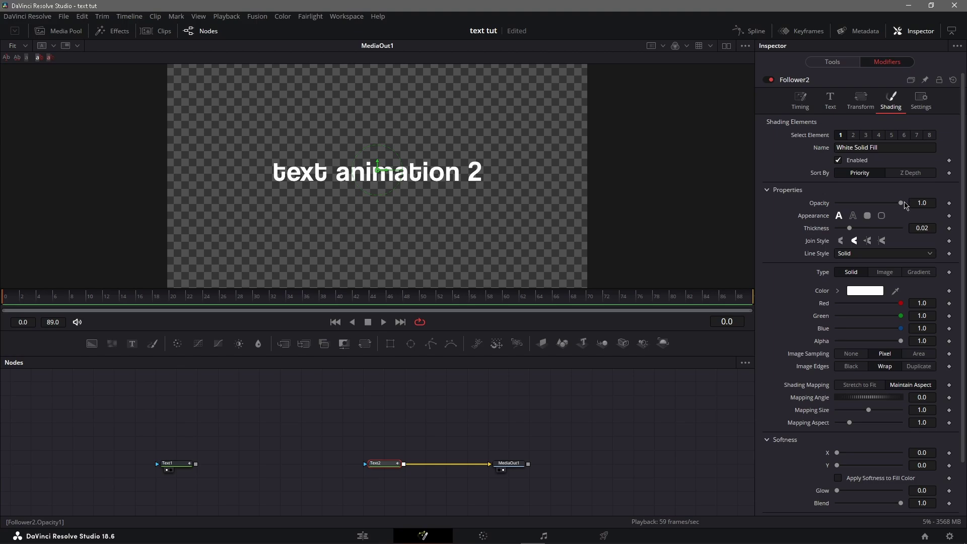
left_click_drag(902, 206, 813, 211)
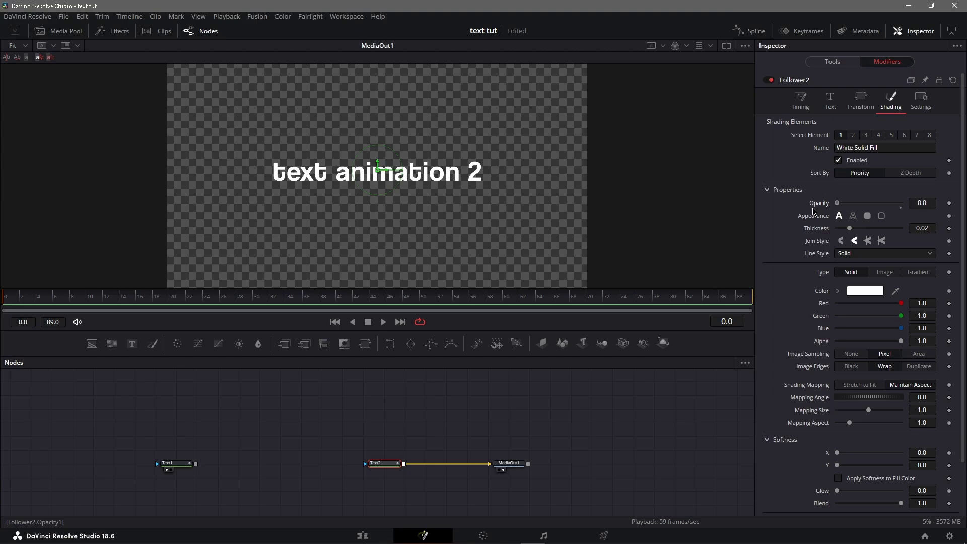
left_click(948, 204)
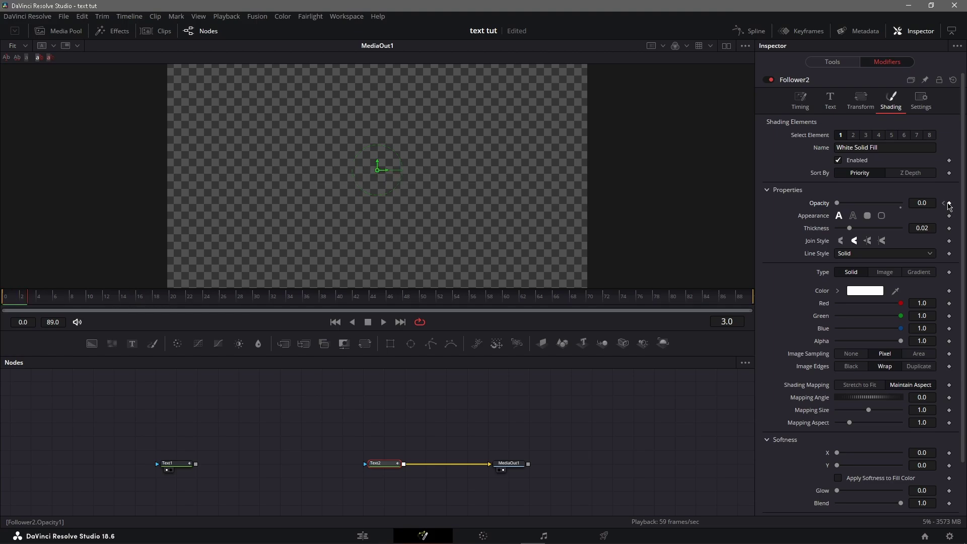
key("Right")
left_click_drag(837, 204, 966, 208)
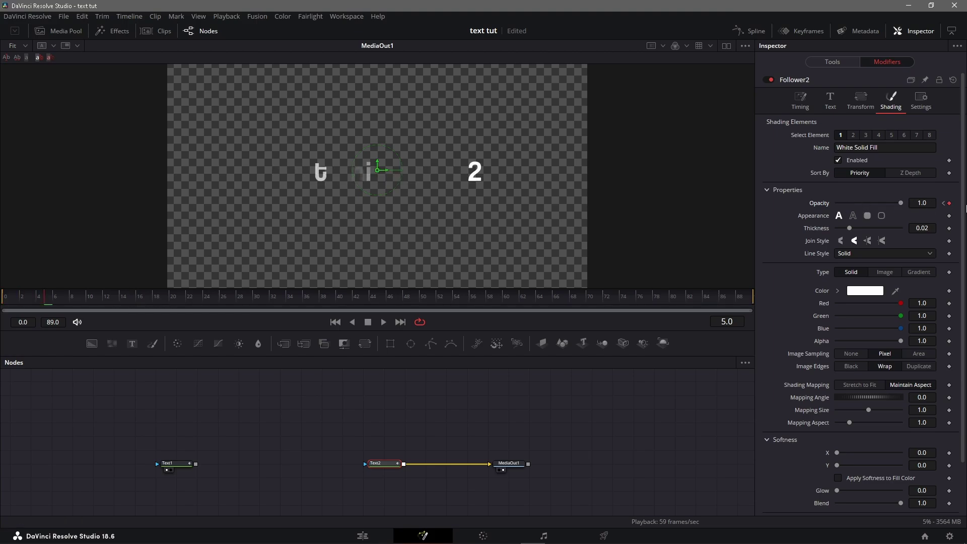
Step: Keyframe the Follower's shading opacity back to 0.0 on frame 10
key("Right")
key("Right")
key("Right")
key("Right")
key("Right")
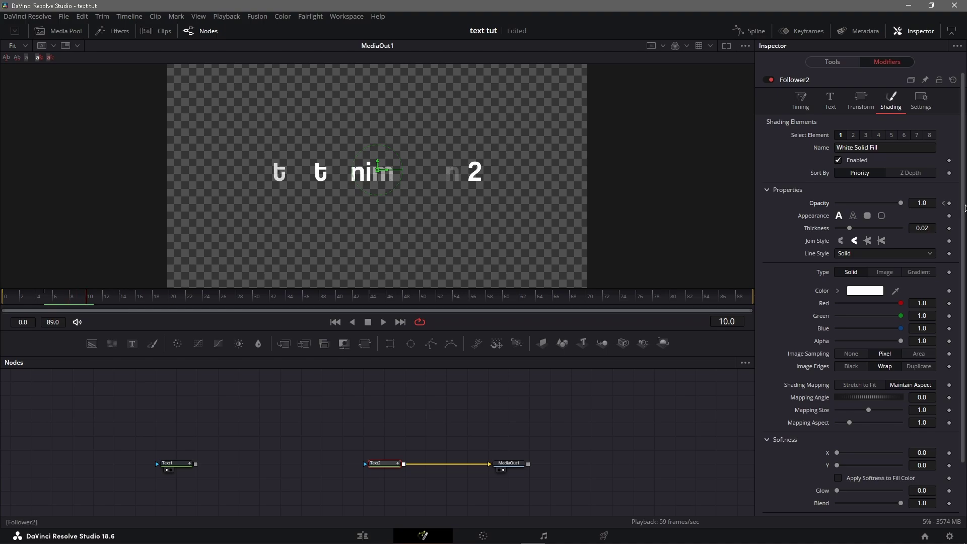
left_click_drag(900, 204, 768, 210)
Step: Keyframe the Follower's opacity at 1.0 on frame 15 and keep alternating 0.0 and 1.0 every five frames up to frame 45
key("Right")
key("Right")
key("Right")
key("Right")
key("Right")
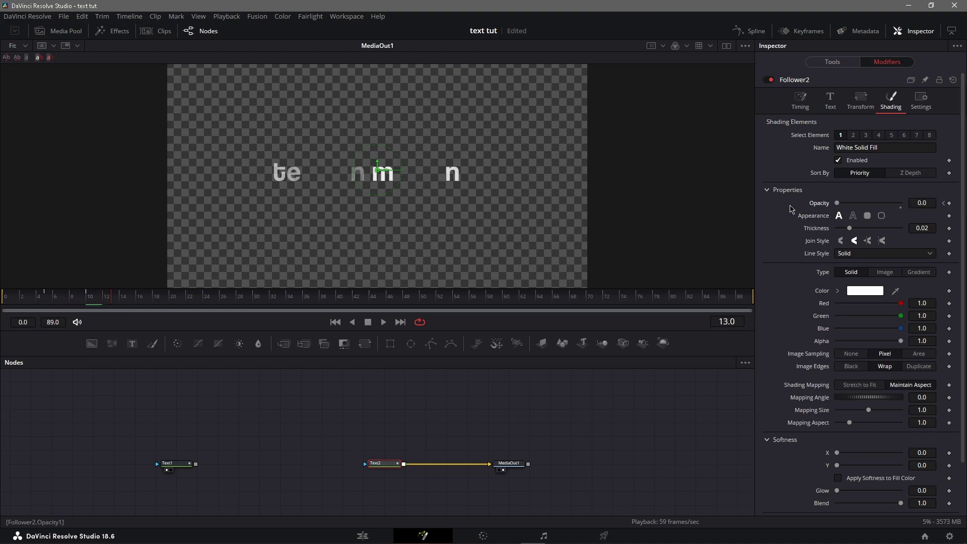
left_click_drag(836, 203, 931, 204)
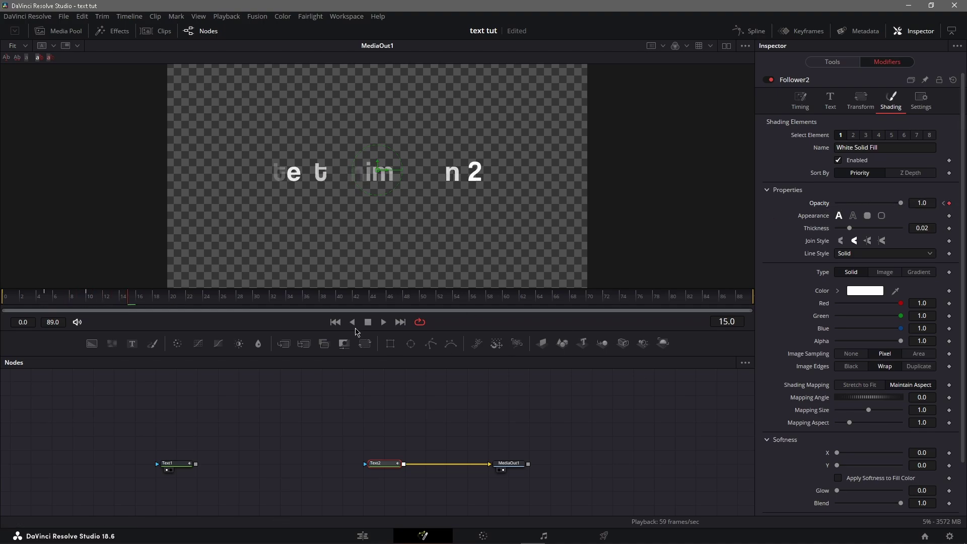
left_click_drag(30, 299, 381, 305)
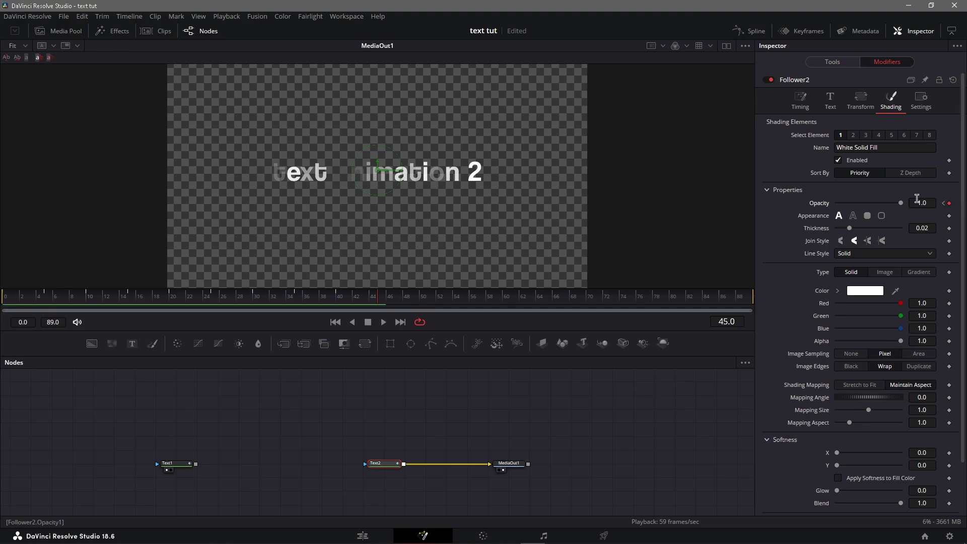
Step: Show the Opacity 1 curve in the spline editor and give all its keyframes stepped interpolation that holds each value until the next keyframe
mouse_move(397, 306)
left_mouse_down()
mouse_move(623, 311)
mouse_move(432, 295)
mouse_move(5, 305)
left_mouse_up()
left_click(757, 29)
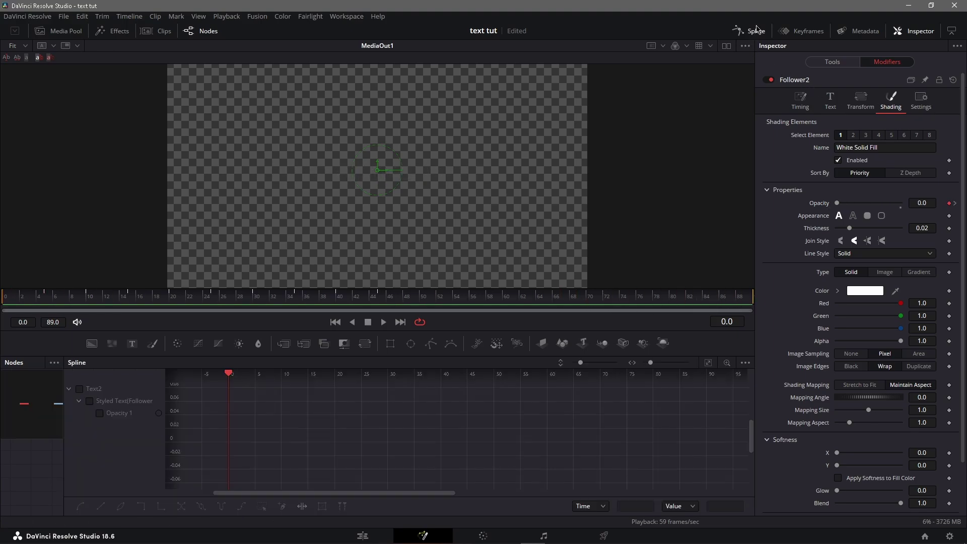
left_click(99, 414)
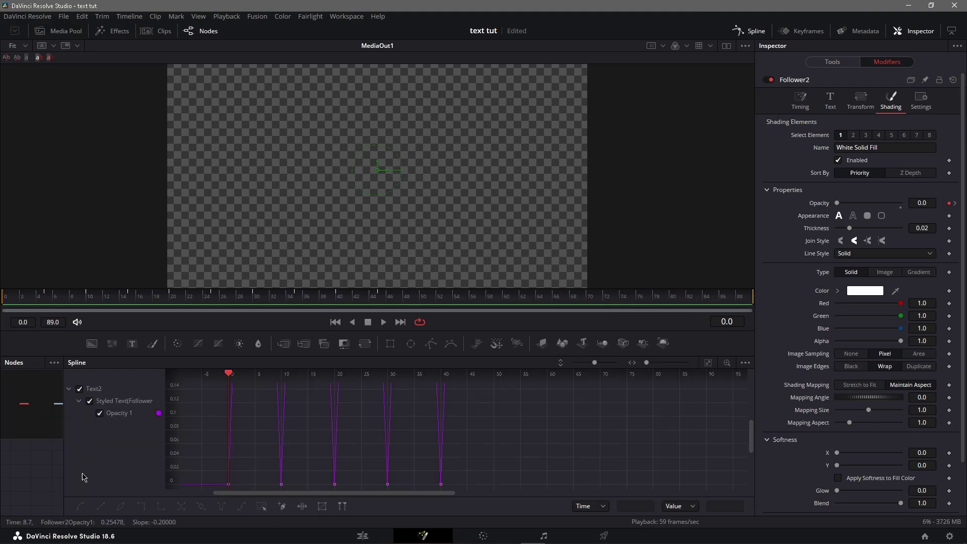
left_click(708, 363)
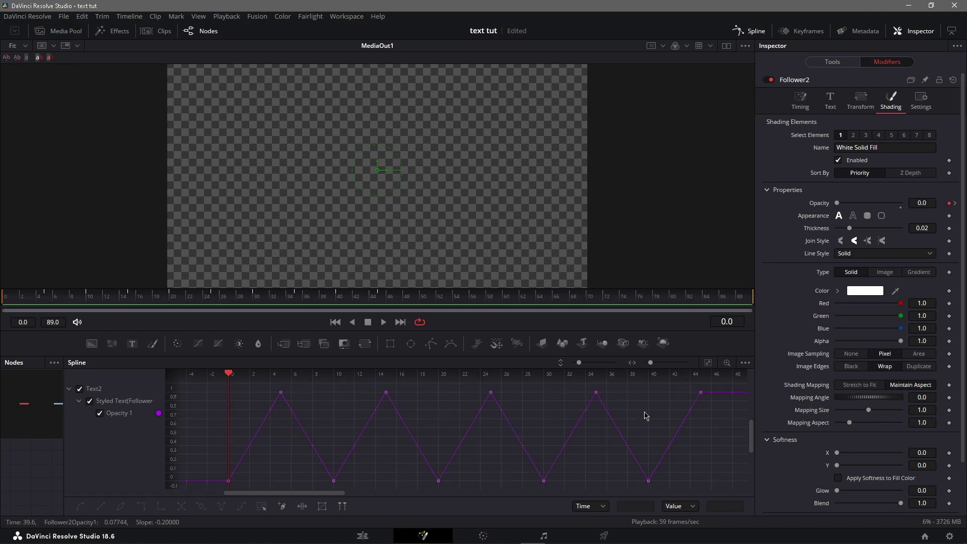
key("ctrl+a")
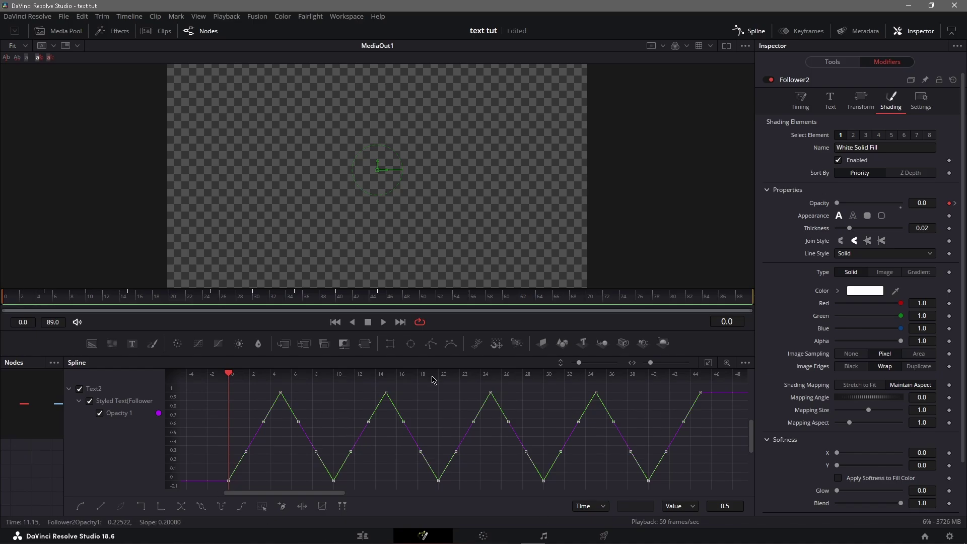
left_click(142, 509)
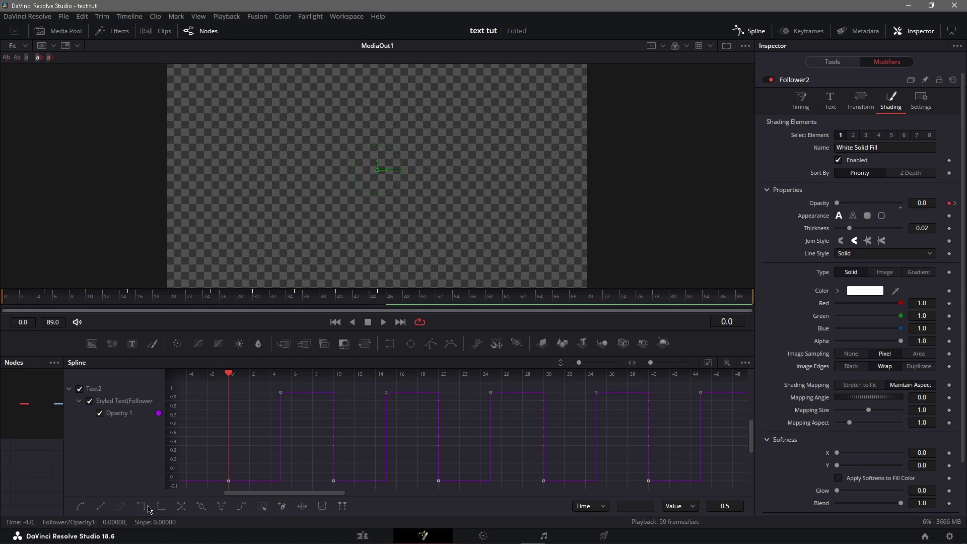
left_click(251, 448)
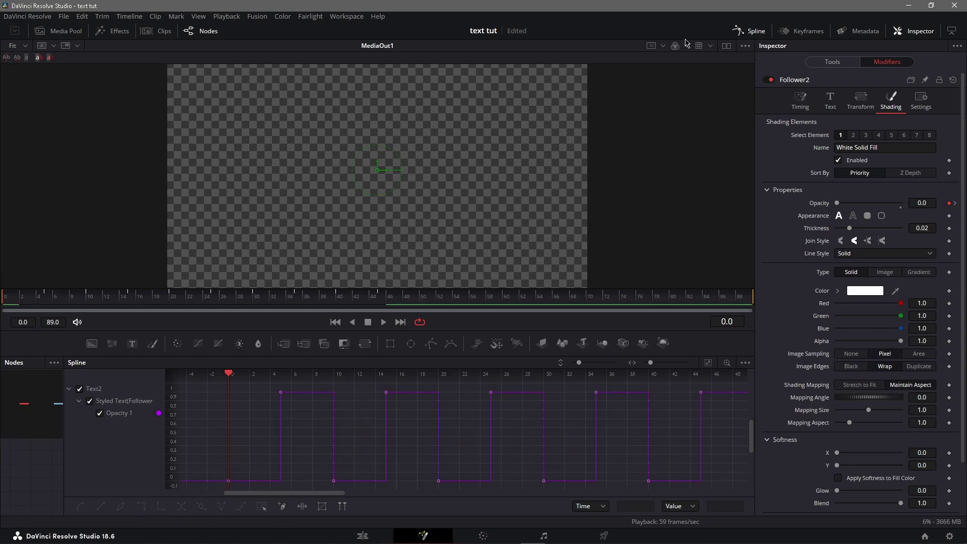
Step: Close the spline editor and play back the "text animation 2" animation, followed by the third composition on the edit timeline
left_click(749, 31)
key("space")
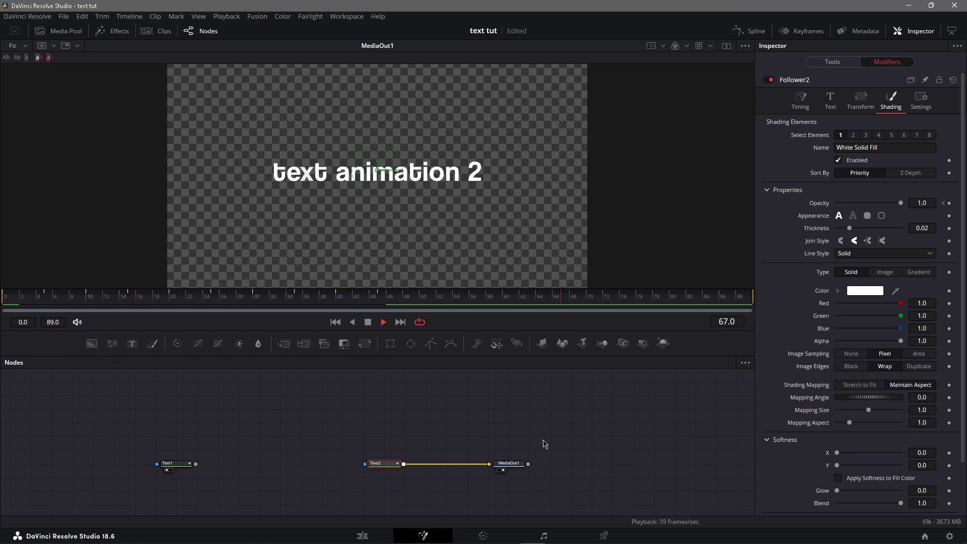
key("space")
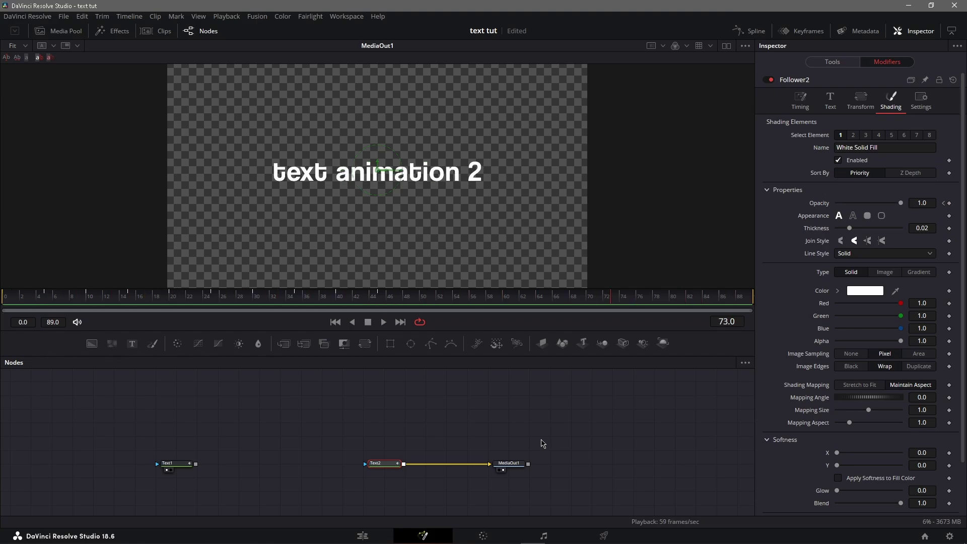
left_click(548, 441)
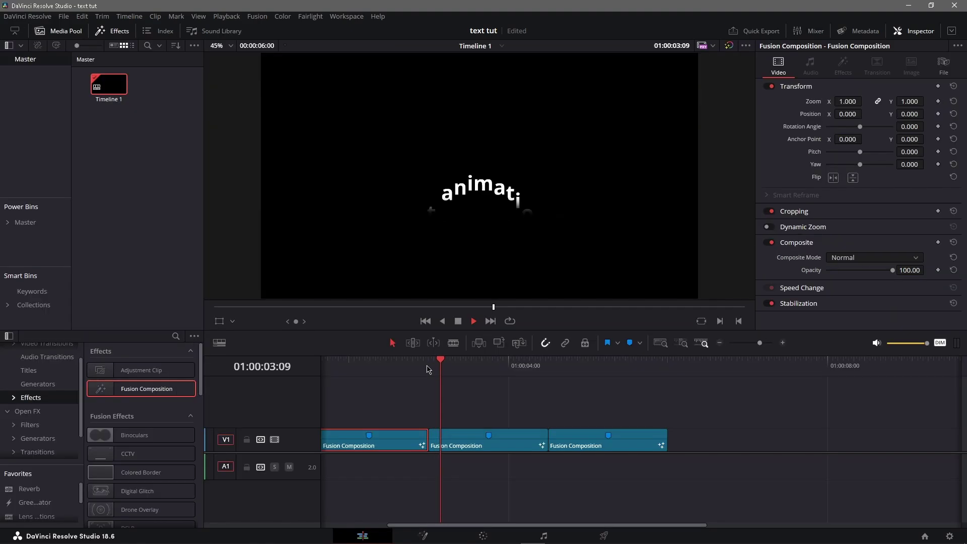
key("space")
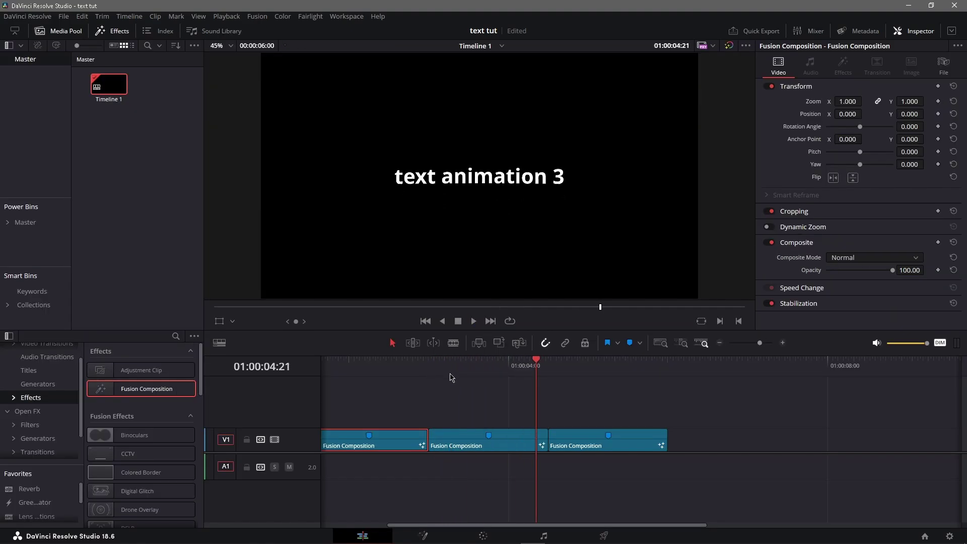
Step: Open the third Fusion composition, move its existing text nodes aside and connect a new Text+ node to MediaOut1
left_click(430, 365)
left_click(465, 443)
key("shift+5")
left_click_drag(411, 430, 154, 464)
left_click(339, 442)
left_click_drag(132, 344, 490, 464)
Step: Enter "text animation 3" as the new Text2 node's text and set its font to Coolvetica
type("text animation 3")
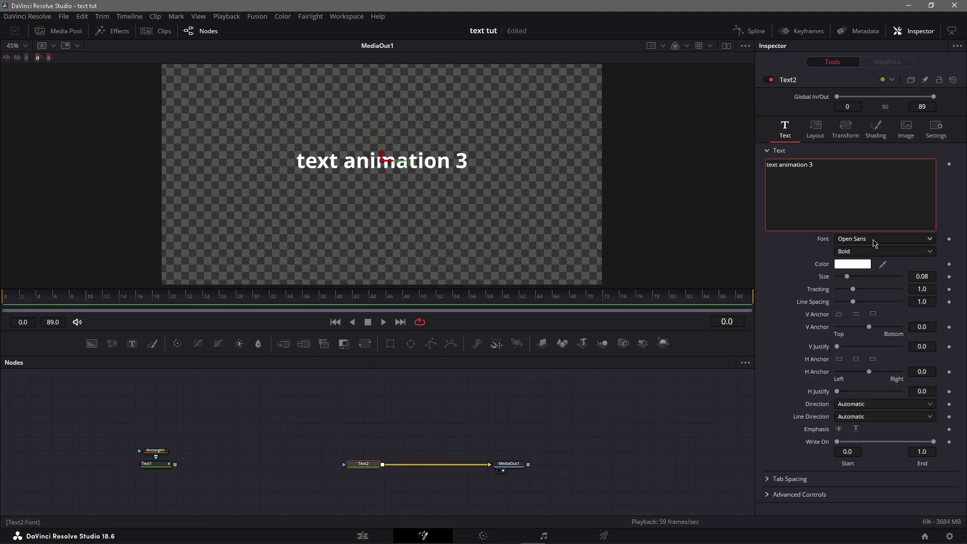
left_click(875, 240)
scroll(876, 318, "up", 10)
left_click(876, 317)
Step: Set the "text animation 3" text's size to 0.1 and its tracking to 1.025
double_click(922, 276)
type("0.1")
key("Tab")
type("1")
key("Tab")
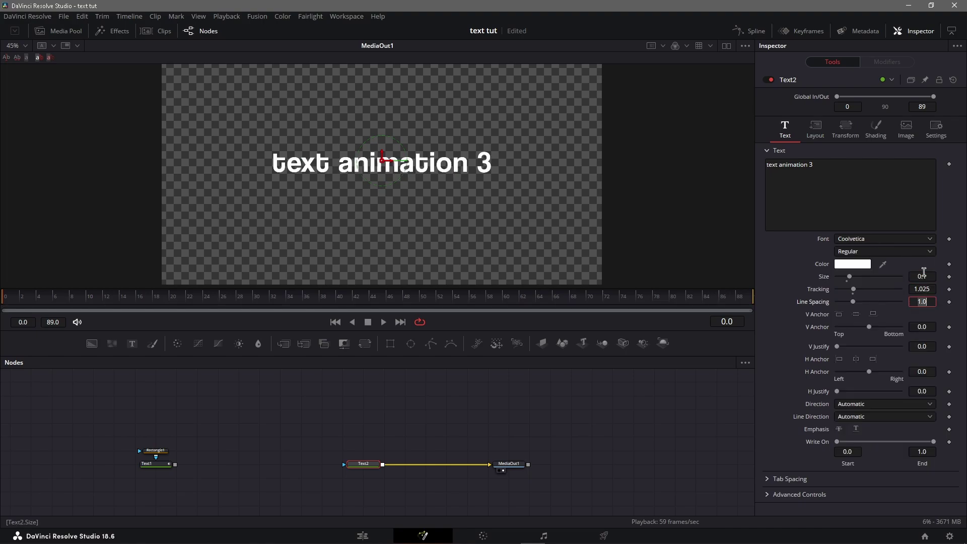
Step: Add a Rectangle mask to the Text2 node with width 1.0 and height 0.25
left_click_drag(390, 342, 364, 436)
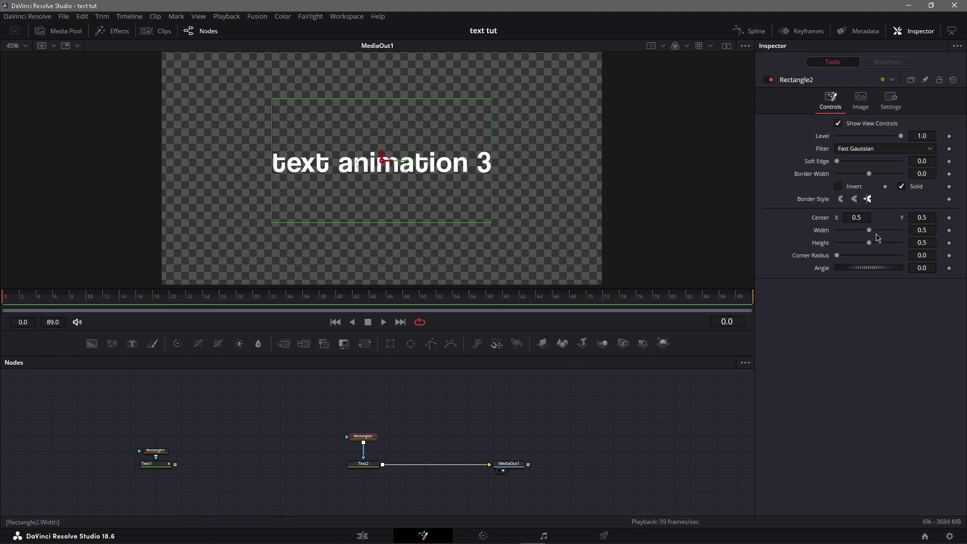
left_click_drag(869, 230, 906, 243)
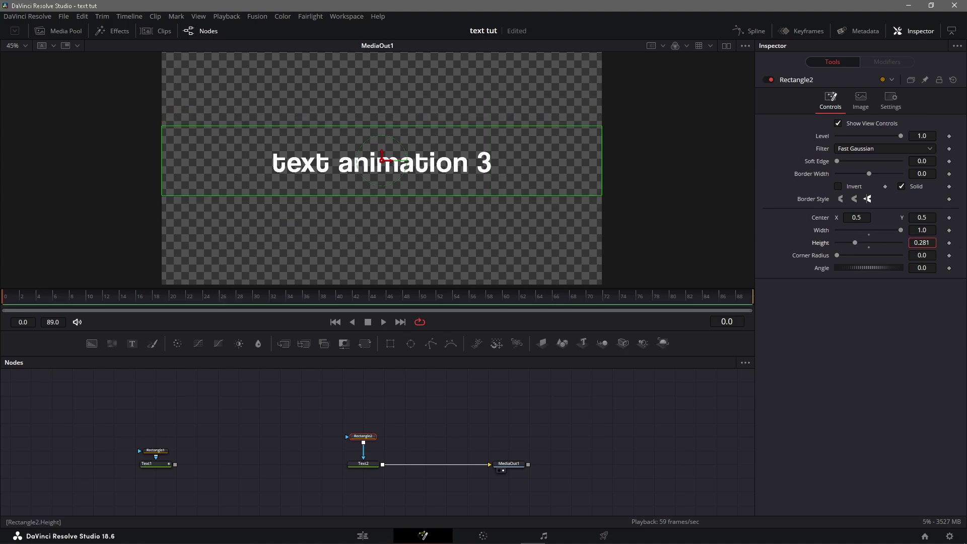
type("0.25")
key("Tab")
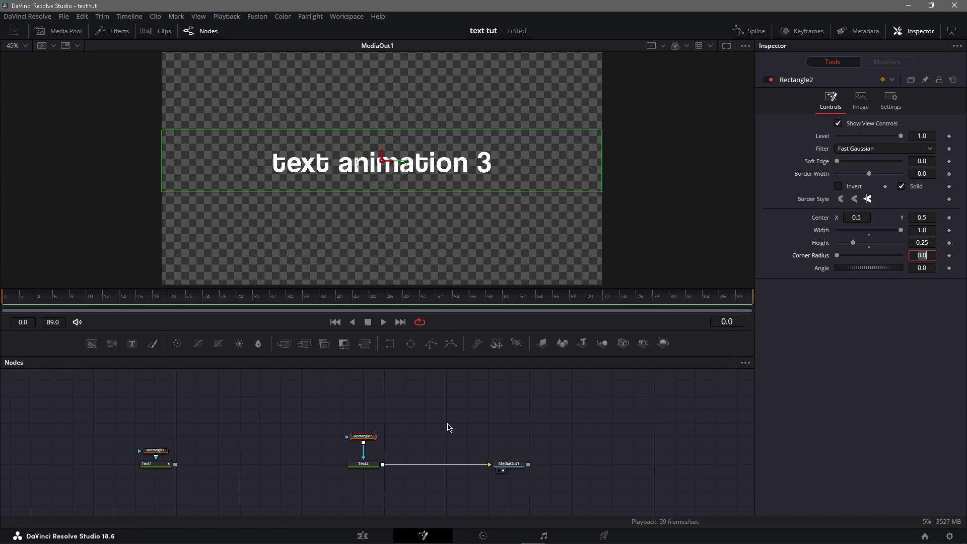
Step: Display the Rectangle2 mask in the viewer and set its soft edge to 0.05
left_click(923, 161)
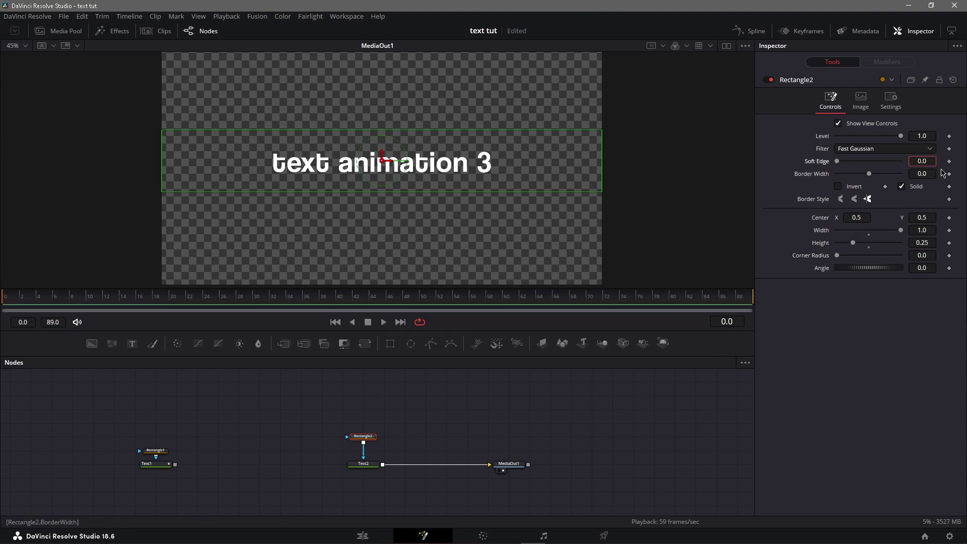
type("25")
key("Tab")
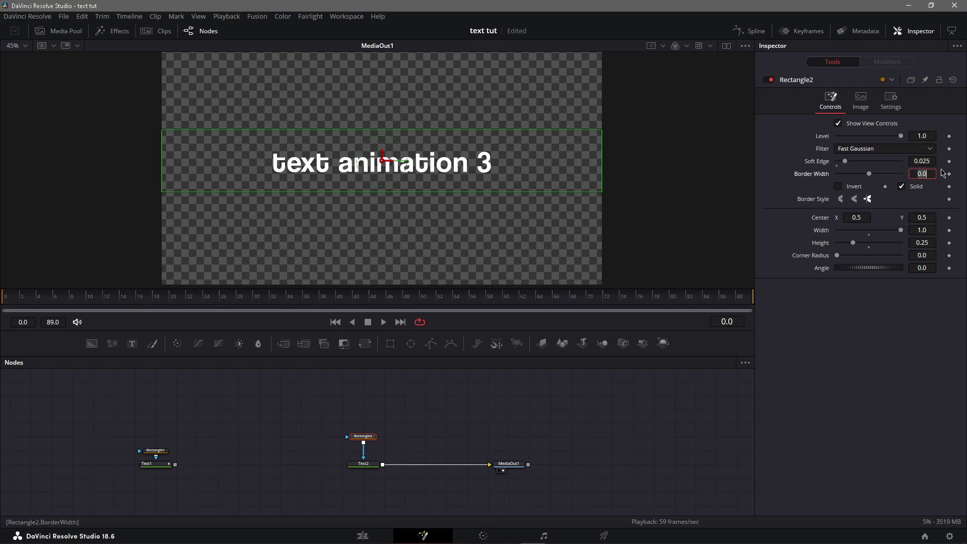
left_click(358, 442)
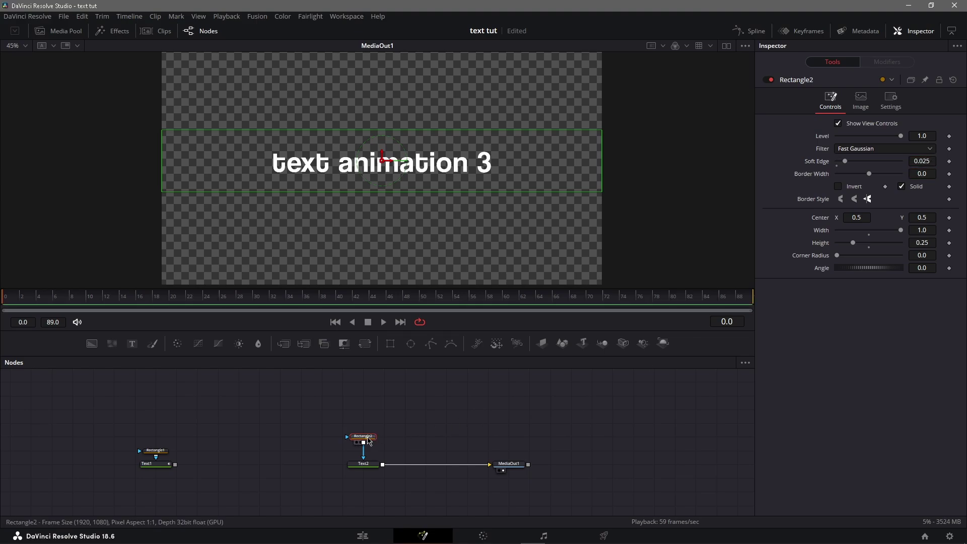
left_click(932, 161)
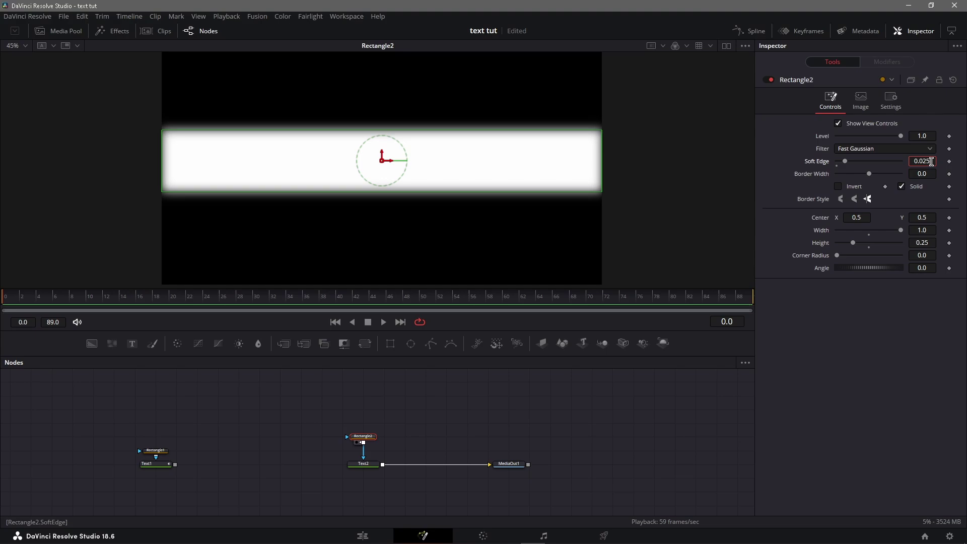
type("5")
key("Tab")
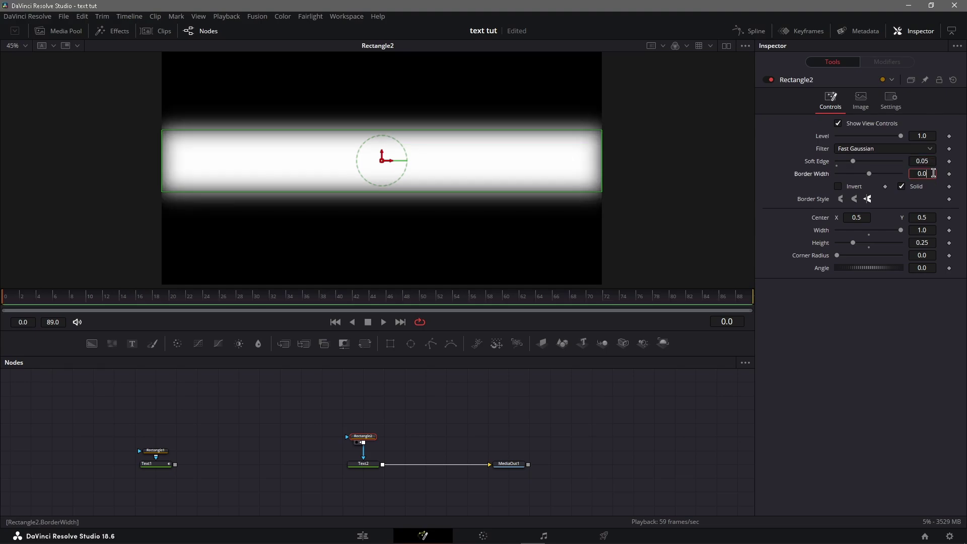
Step: Set the Rectangle2 mask's border width to 0.025 and display MediaOut1 in the viewer again
key("Tab")
double_click(934, 173)
type(".0.025")
key("Return")
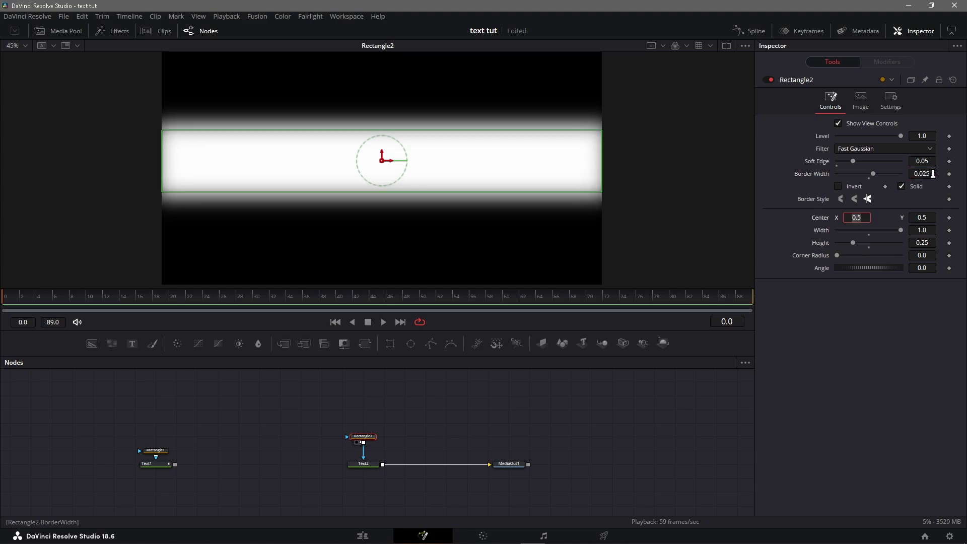
left_click(500, 466)
left_click(500, 470)
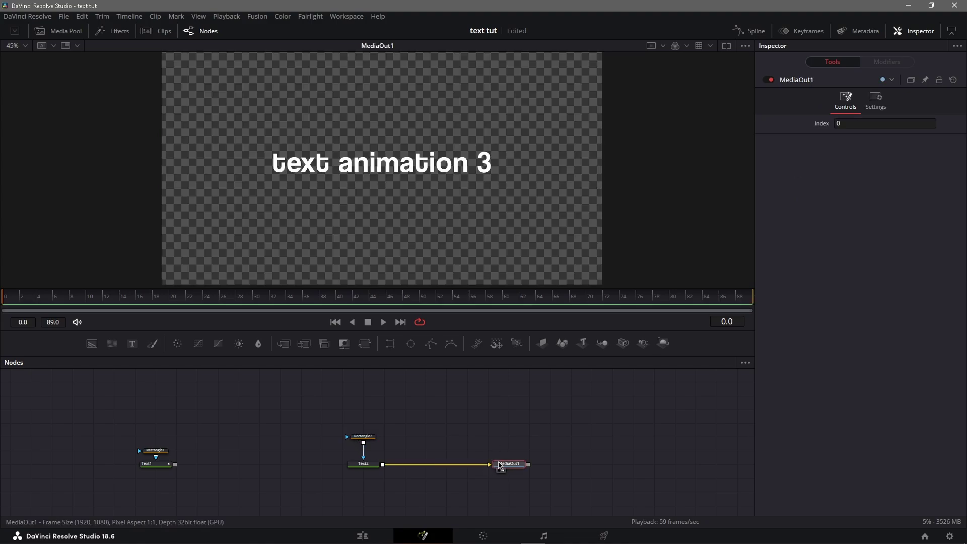
Step: Add a Follower modifier to the "text animation 3" text with delay 2 and order Inside Out
left_click(364, 463)
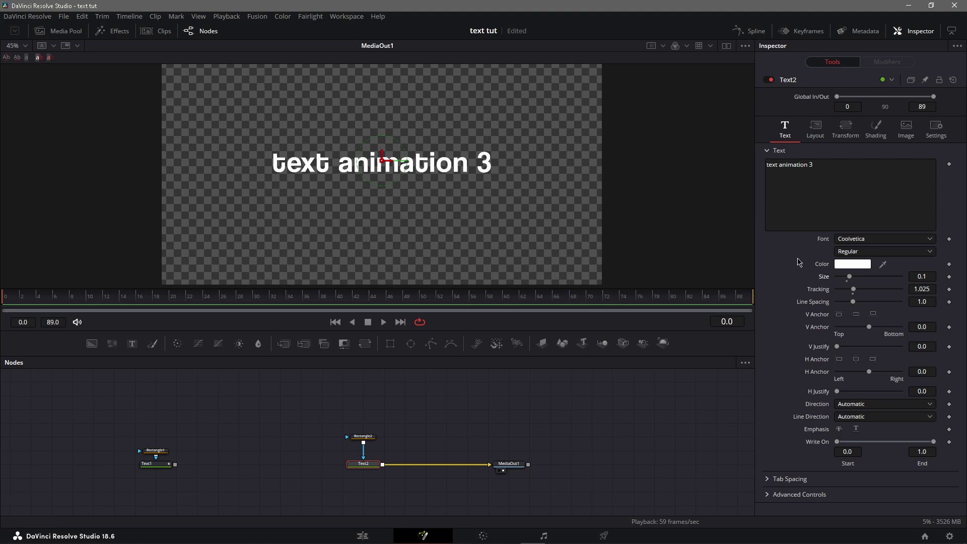
right_click(894, 196)
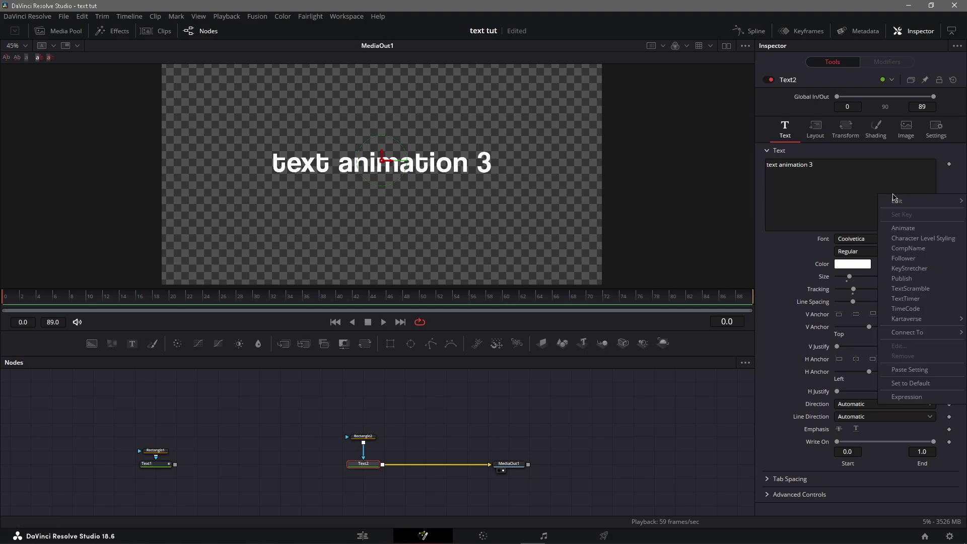
left_click(904, 258)
left_click(897, 62)
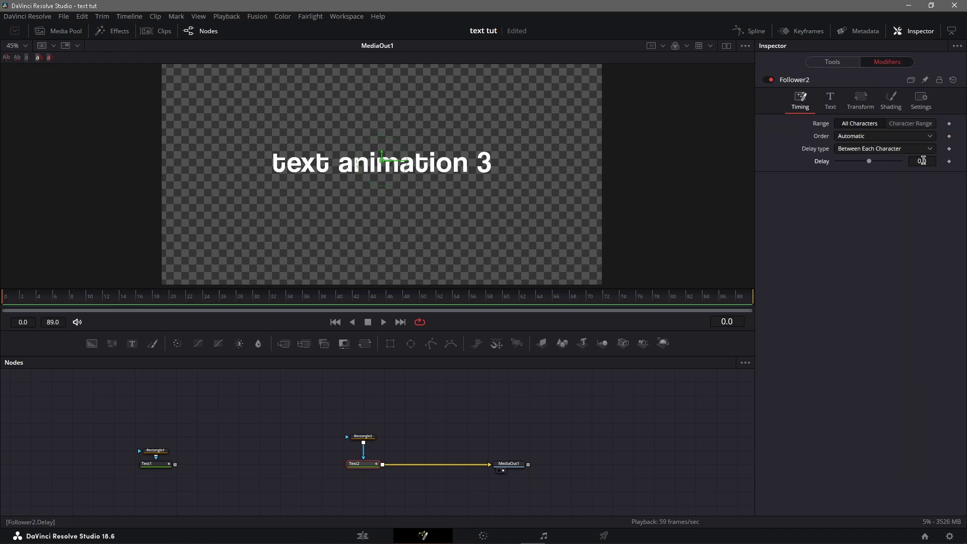
type("2")
key("Return")
left_click(886, 136)
left_click(857, 184)
Step: Modify the shading position offset of the "text animation 3" Follower2 with an XY Path
left_click(891, 98)
scroll(796, 390, "down", 2)
left_click(770, 461)
scroll(826, 441, "down", 2)
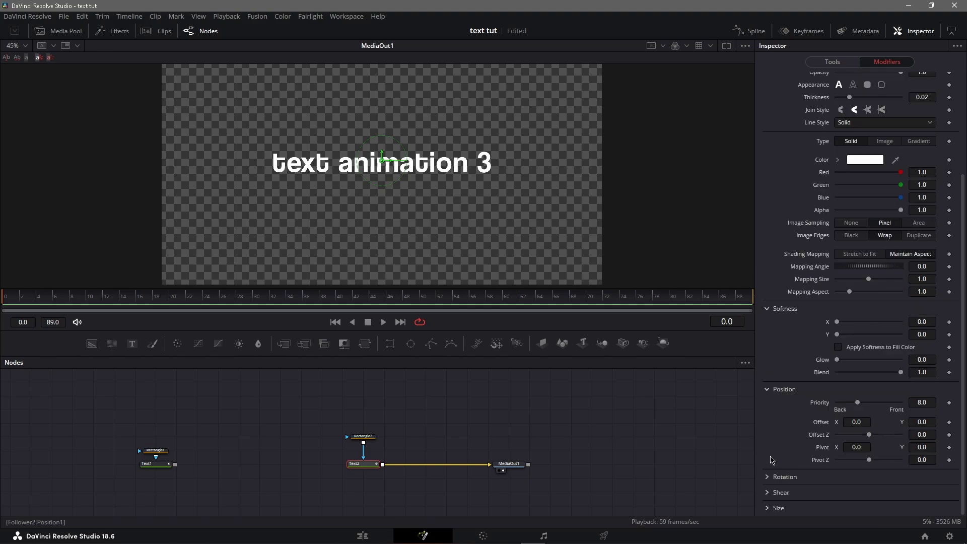
right_click(826, 427)
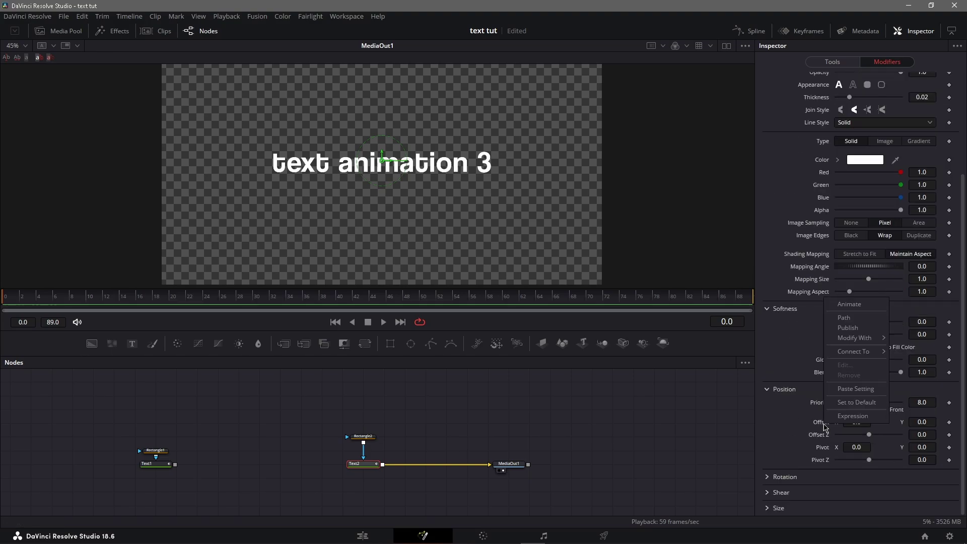
mouse_move(855, 338)
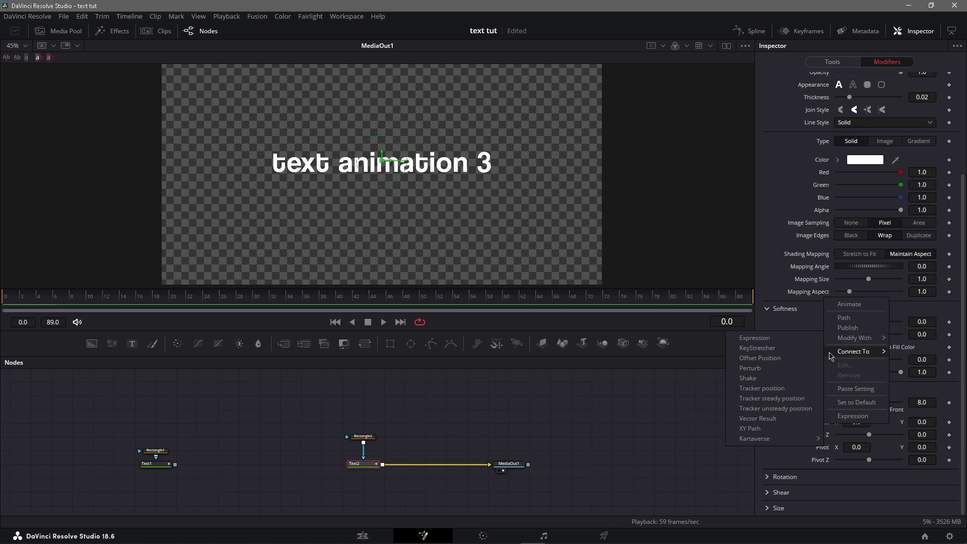
left_click(750, 429)
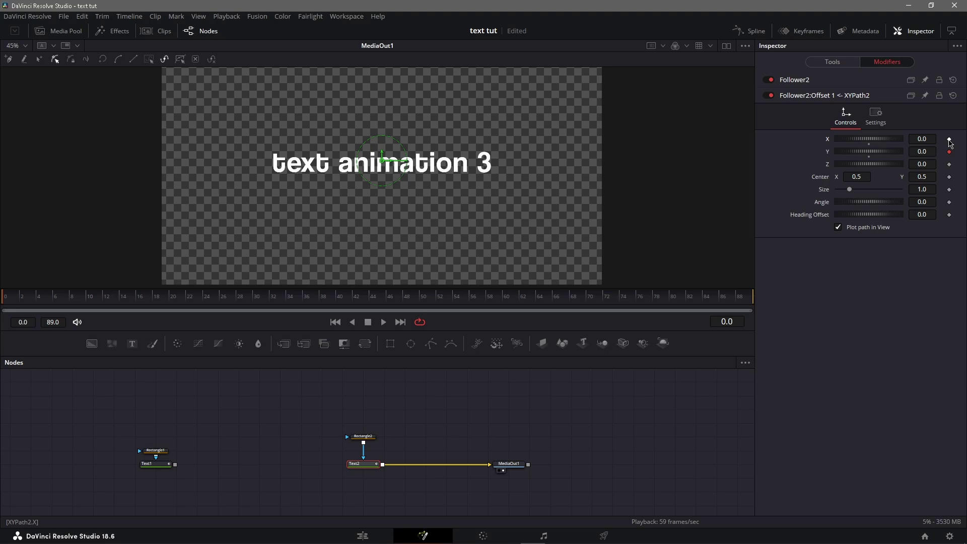
Step: Keyframe the XY path's Y value at frames 0, 45 and 89, setting it to -1.551 at frame 0
left_click(386, 308)
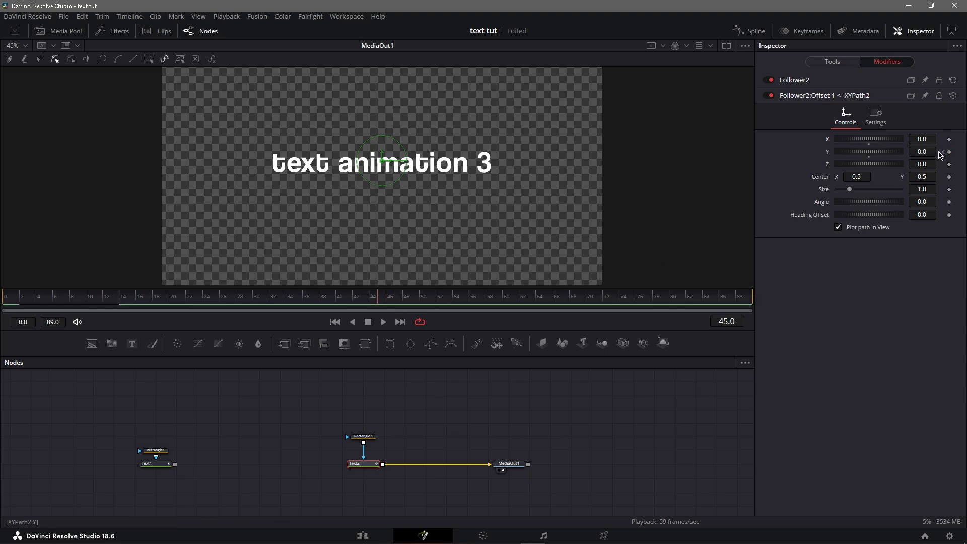
left_click(732, 300)
left_click(950, 152)
left_click_drag(29, 302, 2, 301)
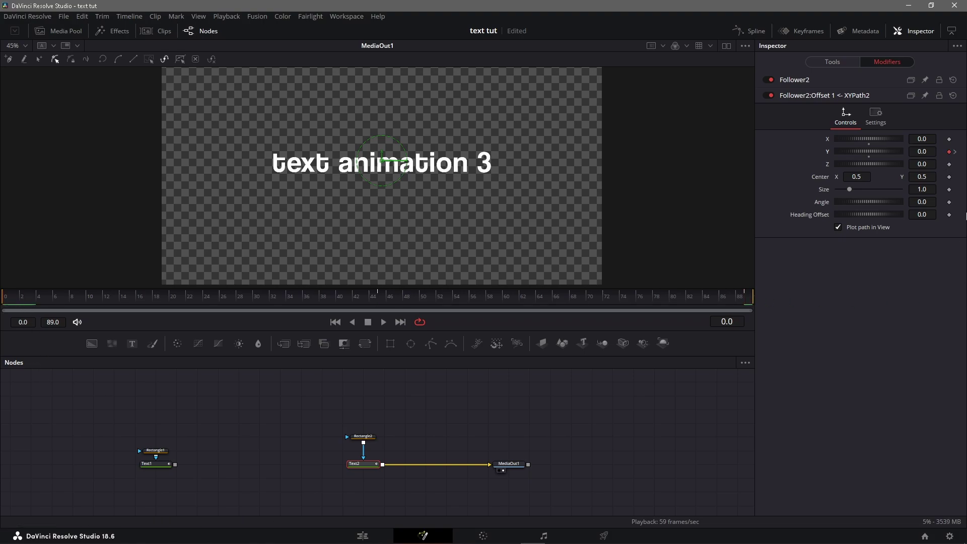
left_click_drag(921, 151, 262, 153)
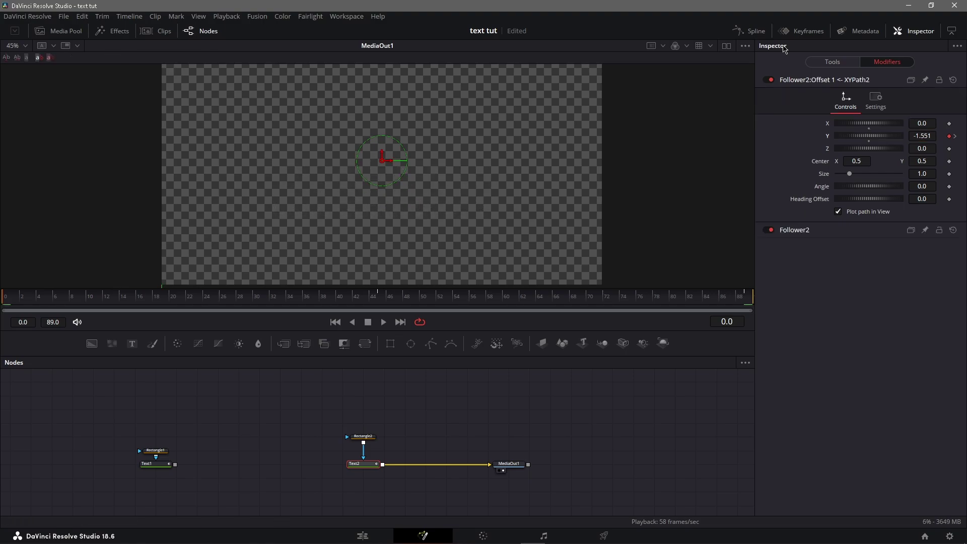
Step: Display the offset path's Y curve in the spline editor, fit it to the view and smooth all its keyframes
left_click(756, 33)
left_click(112, 425)
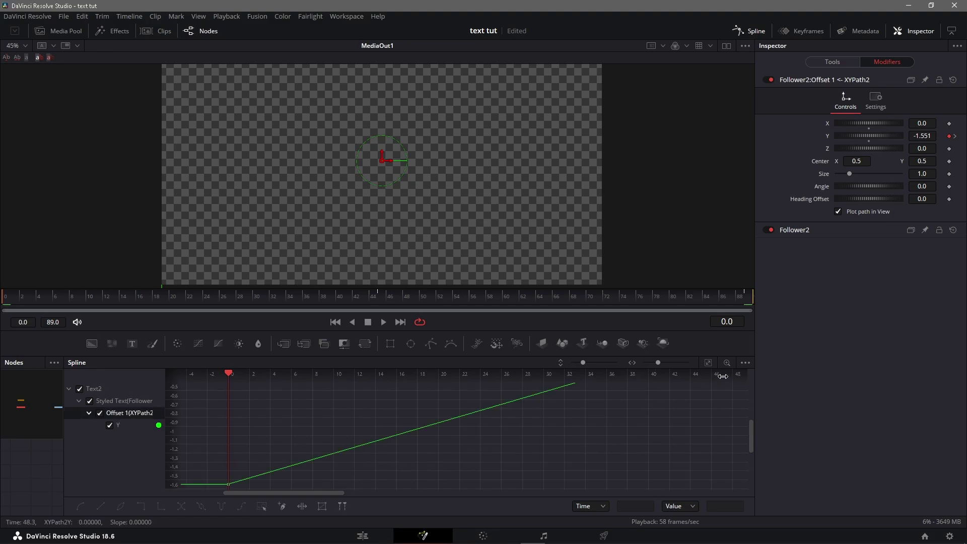
left_click(709, 364)
key("ctrl+a")
key("s")
Step: Reshape the Y curve with the first and middle keyframe handles for a steep initial rise and a slight overshoot above zero
left_click_drag(308, 481, 255, 398)
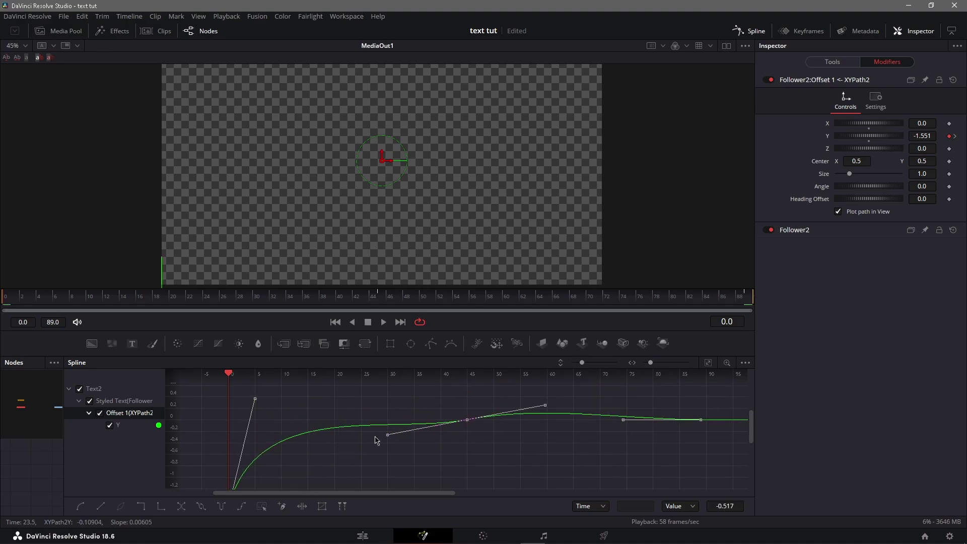
left_click_drag(386, 435, 386, 415)
left_click(254, 400)
key("ctrl+a")
left_click(390, 418)
key("ctrl+a")
left_click_drag(390, 417, 390, 414)
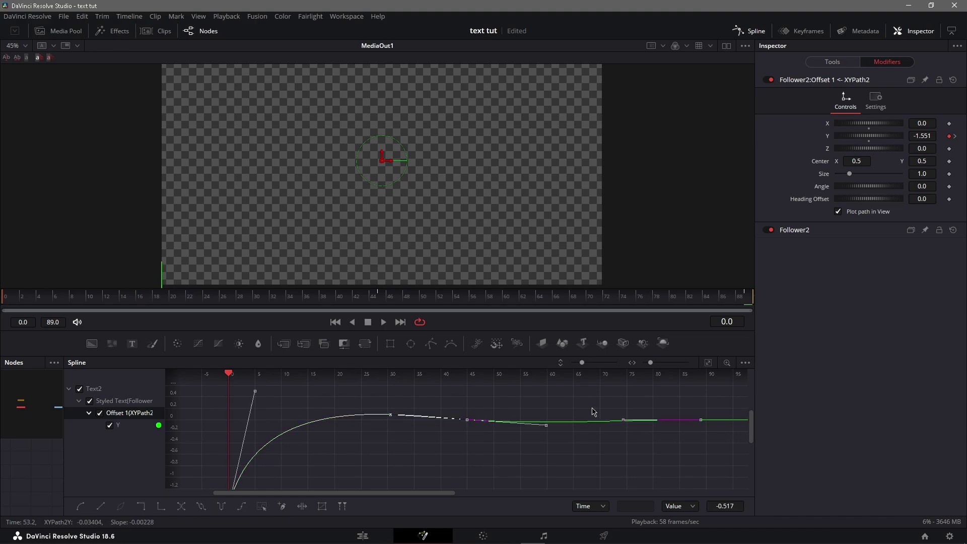
Step: Fit the finished curve to the view, play back the "text animation 3" motion and close the spline editor
left_click(709, 362)
left_click(454, 488)
key("space")
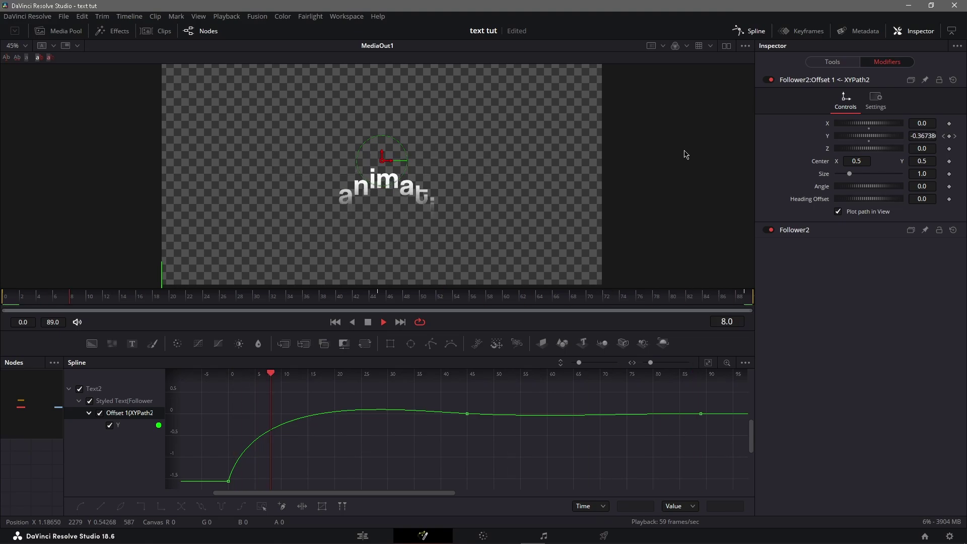
left_click(751, 32)
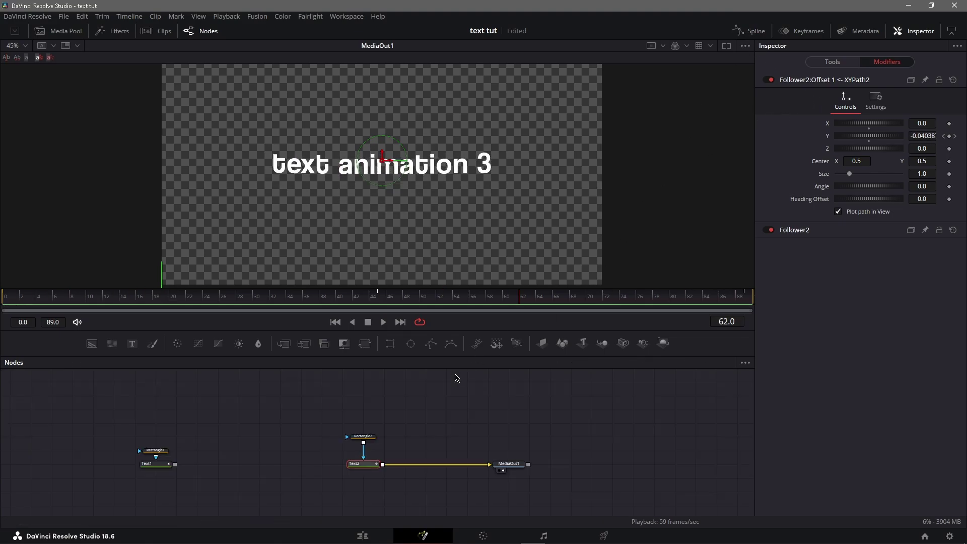
left_click(373, 535)
scroll(554, 414, "right", 3)
left_click(441, 366)
double_click(470, 438)
left_click_drag(437, 448, 107, 472)
left_click(168, 406)
key("ctrl+z")
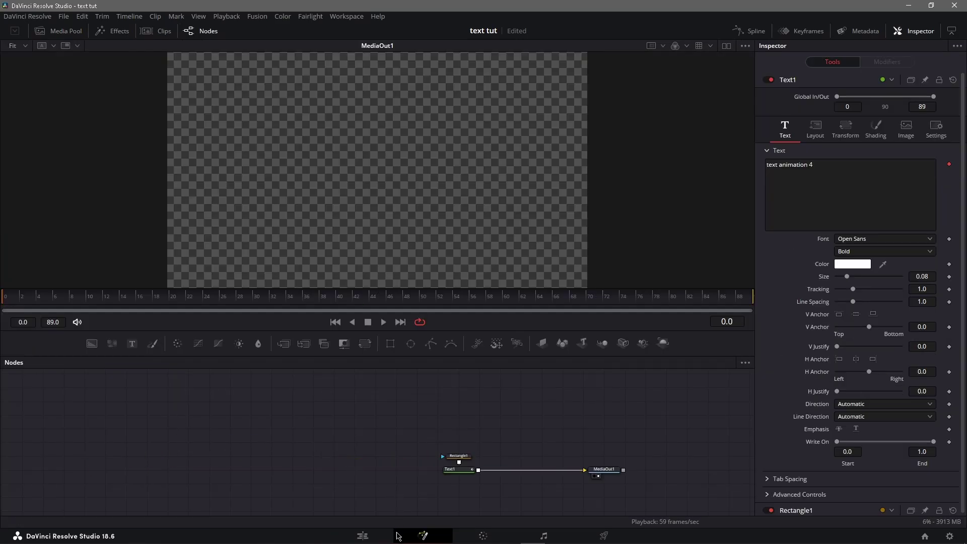
Step: Return to the edit timeline and play back the "text animation 4" Fusion composition
left_click(374, 536)
left_click(645, 400)
key("space")
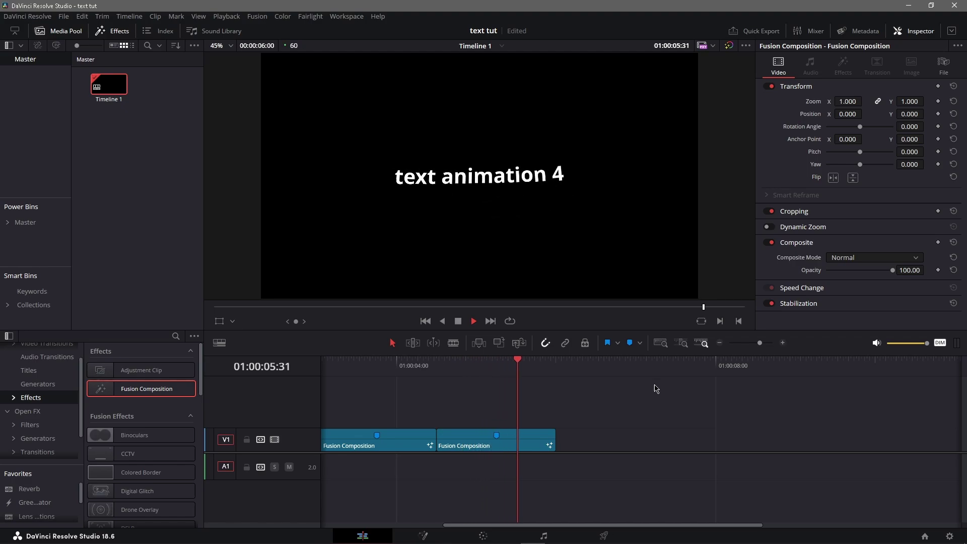
left_click(378, 385)
left_click(449, 373)
left_click(438, 373)
key("space")
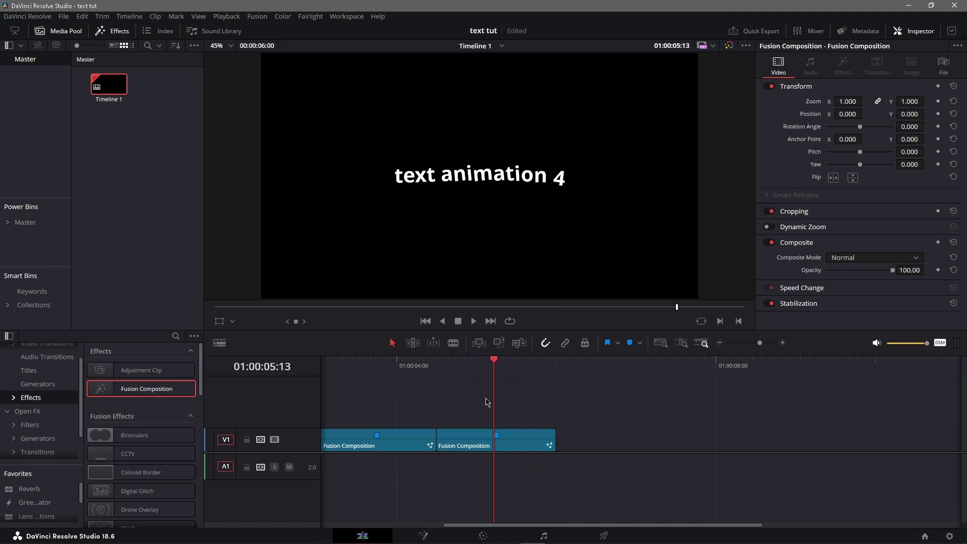
Step: Open the "text animation 4" composition in Fusion and replace its old text nodes with a new Text+ node feeding MediaOut1
left_click(486, 437)
key("shift+5")
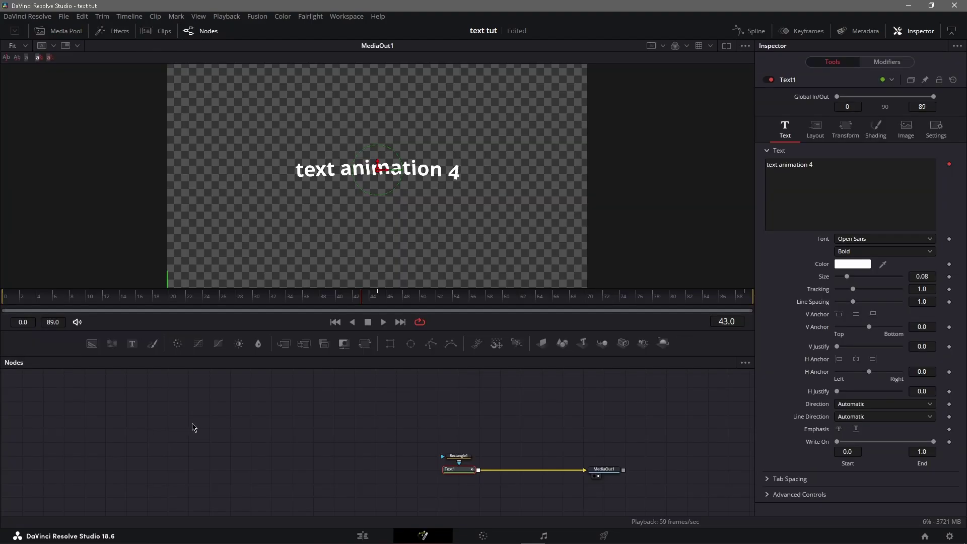
left_click(460, 470)
left_click_drag(460, 470, 211, 470)
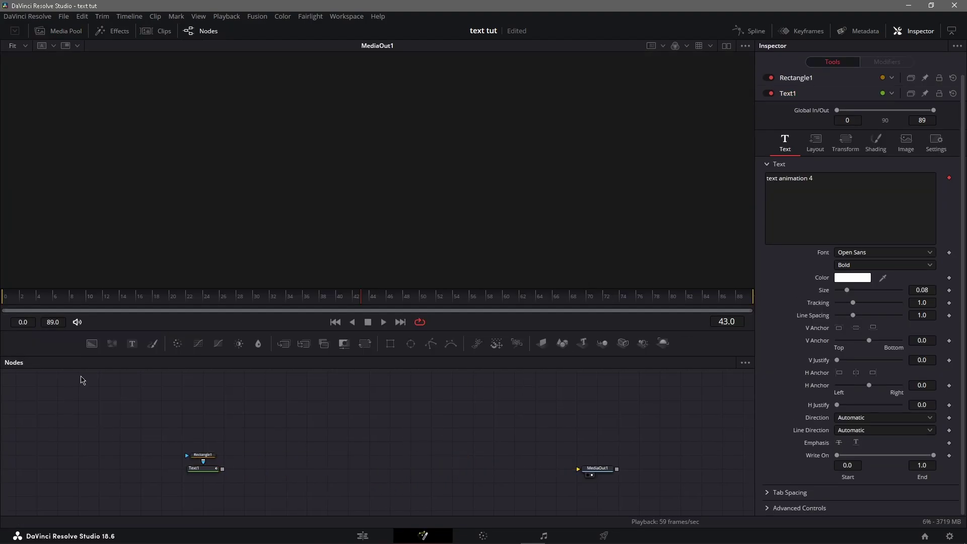
left_click_drag(132, 343, 578, 469)
Step: Enter "text animation 4" as the Text2 node's text and set its font to Coolvetica
left_click(855, 191)
type("text animation 4")
left_click(894, 240)
type("cool")
key("Return")
Step: Set the Text2 node's size to 0.1 and its tracking to 1.025
double_click(932, 277)
type("0.1")
key("Tab")
type("1.02")
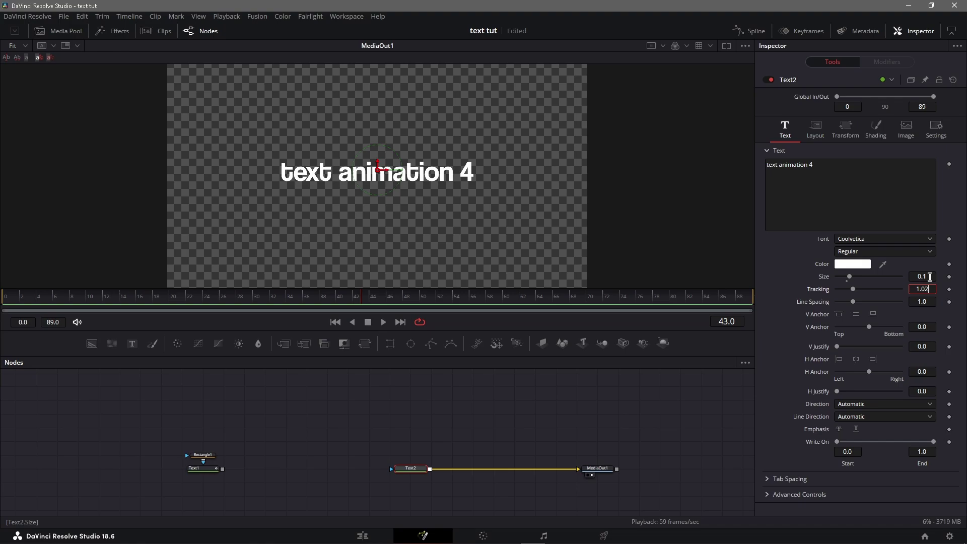
type("5")
key("Tab")
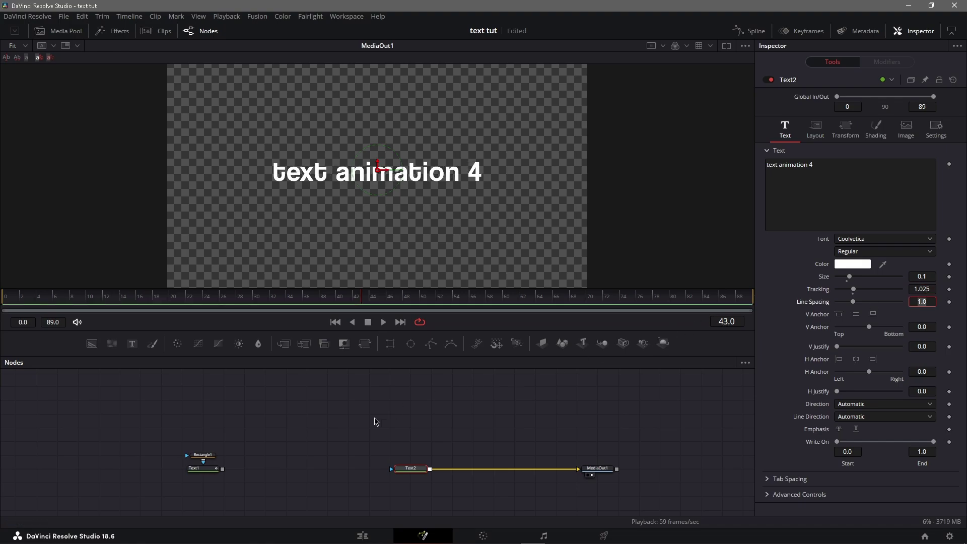
Step: Mask the "text animation 4" node with a Rectangle of width 1.0 and height 0.25
left_click_drag(392, 345, 414, 469)
left_click_drag(869, 231, 902, 231)
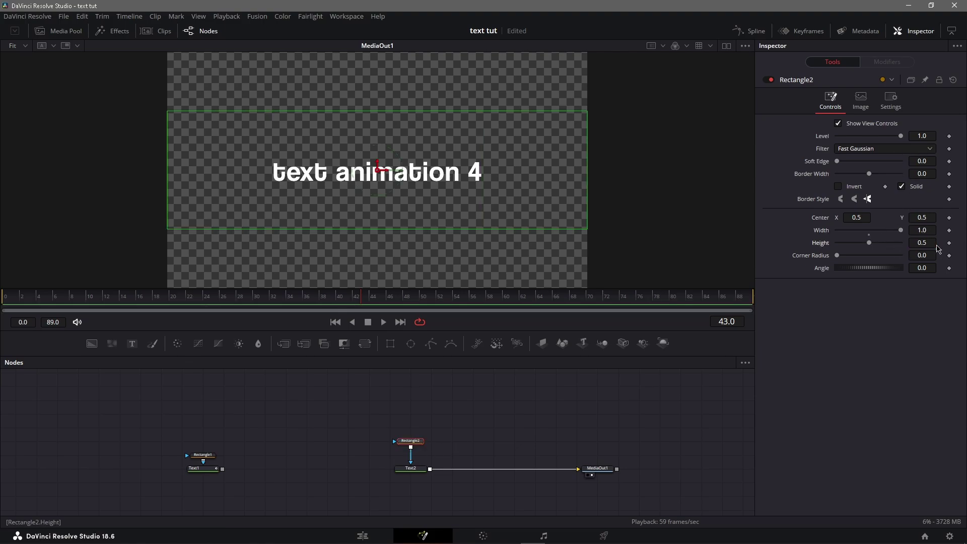
left_click(913, 242)
type("0.25")
key("Return")
Step: Set the Rectangle2 mask's soft edge to 0.05
left_click(927, 162)
type("0.025")
key("Return")
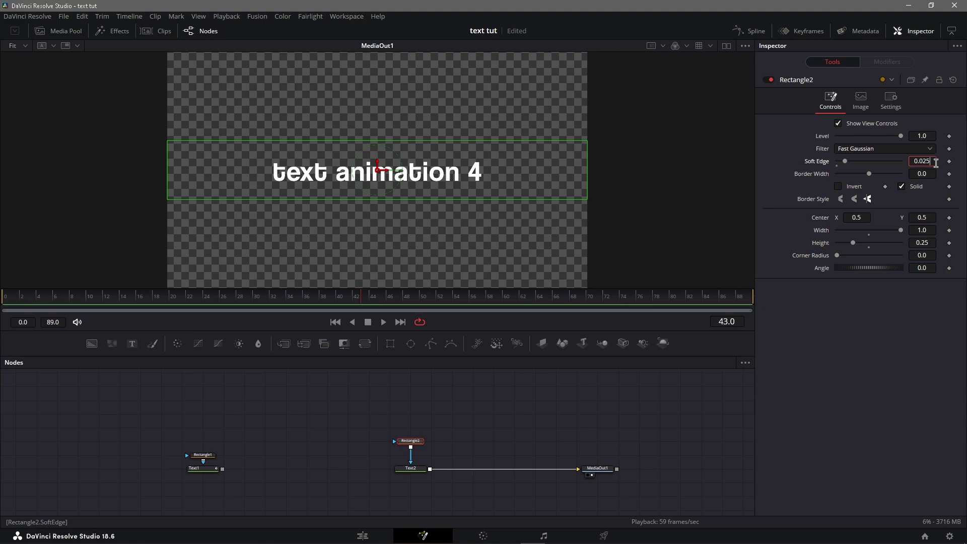
key("Tab")
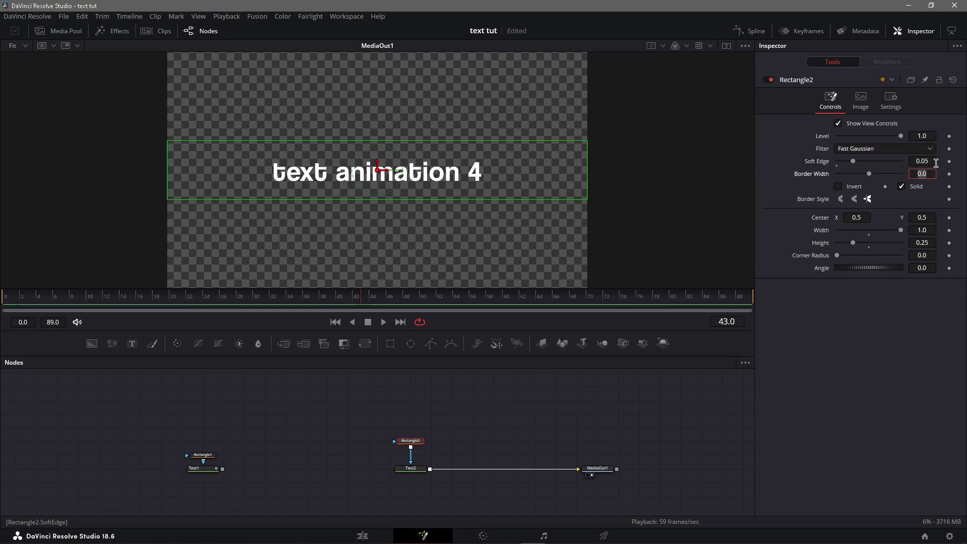
Step: Add a Follower modifier to the "text animation 4" text with order Left to Right and delay 2
left_click(409, 468)
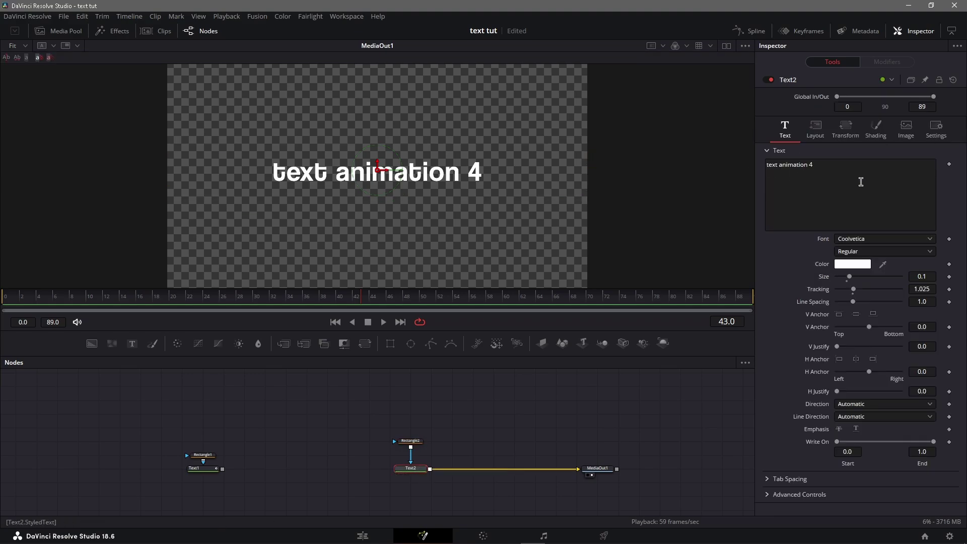
right_click(861, 181)
left_click(903, 247)
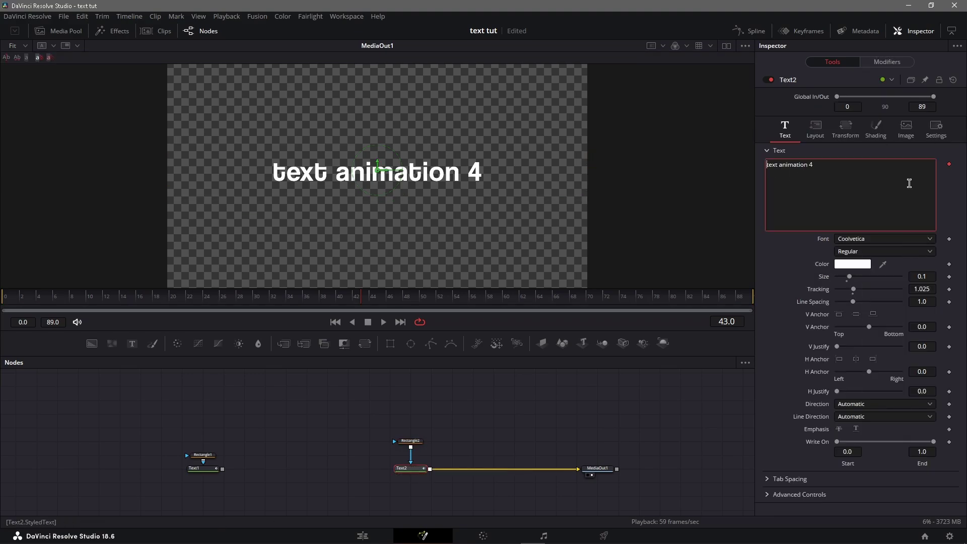
left_click(886, 61)
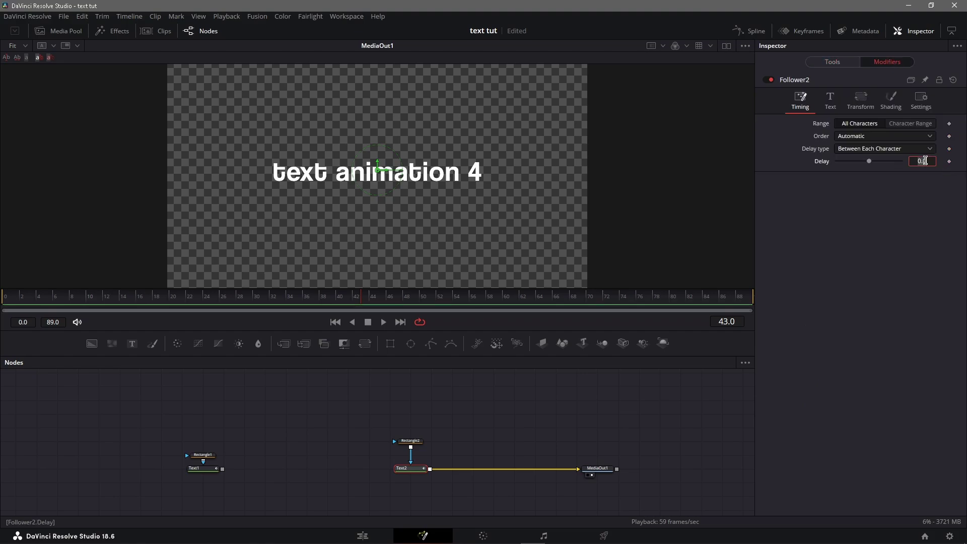
left_click(881, 138)
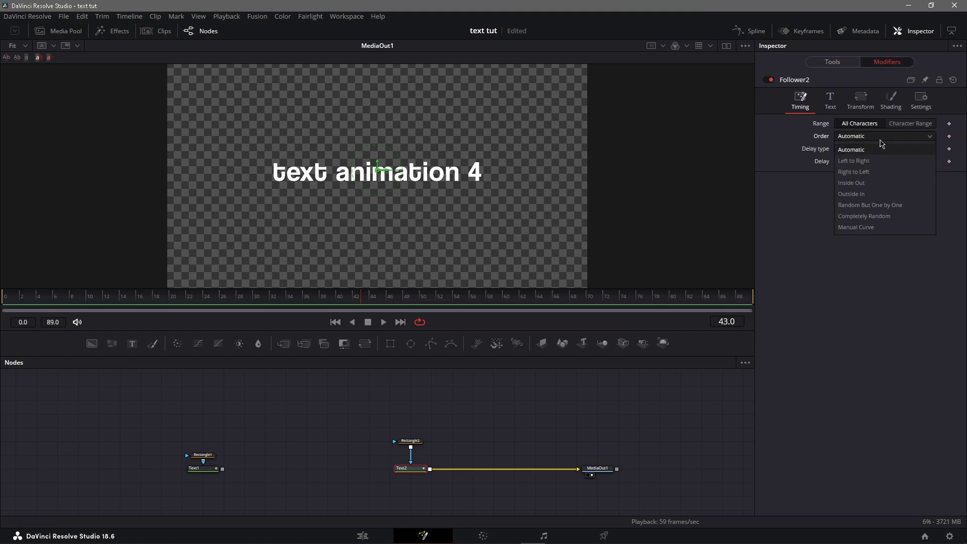
left_click(876, 160)
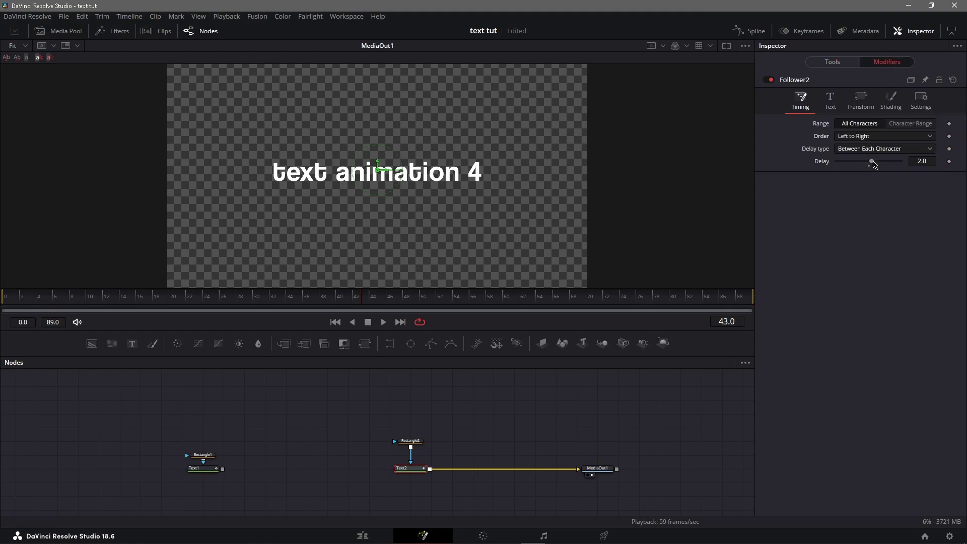
Step: Modify the shading position offset of the "text animation 4" Follower2 with an XY Path
left_click(891, 101)
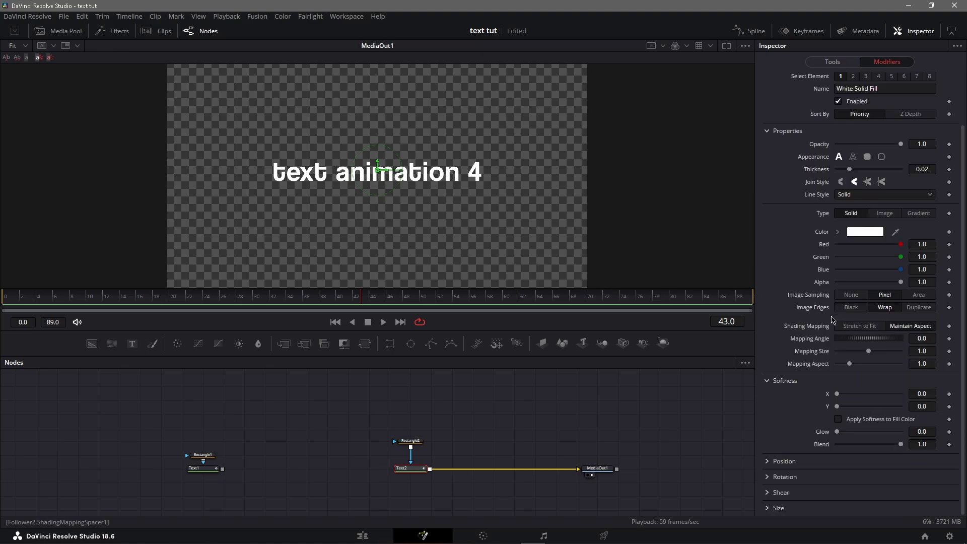
left_click(771, 459)
right_click(824, 425)
mouse_move(857, 335)
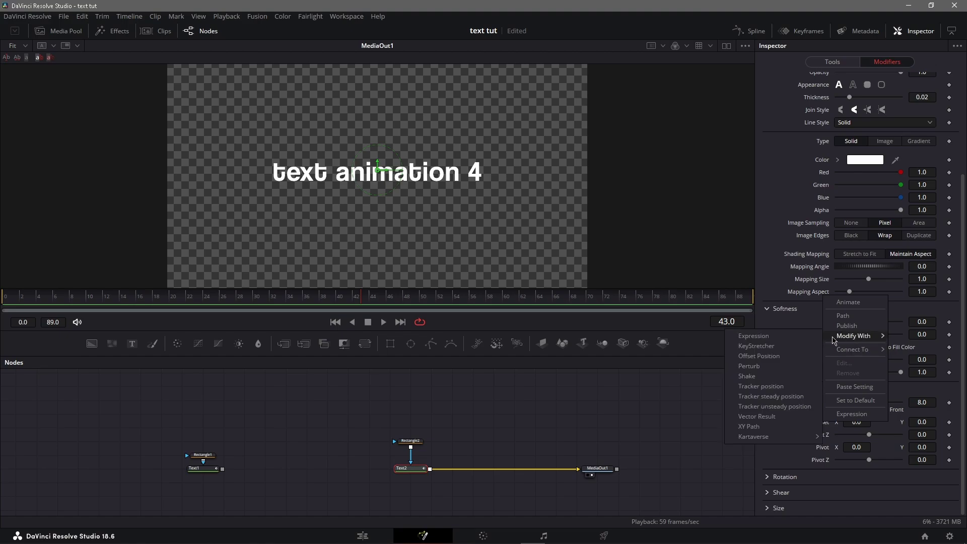
left_click(750, 427)
Step: Keyframe the XY path's Y value at frames 0, 45 and 89, setting it to -1.409 at frame 0
left_click(950, 140)
key("Home")
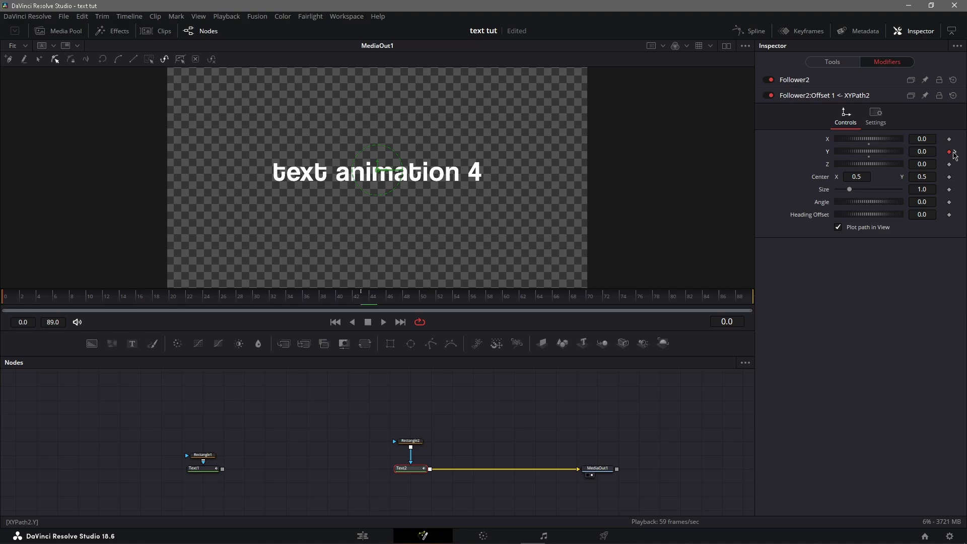
left_click(953, 152)
left_click(953, 152)
key("End")
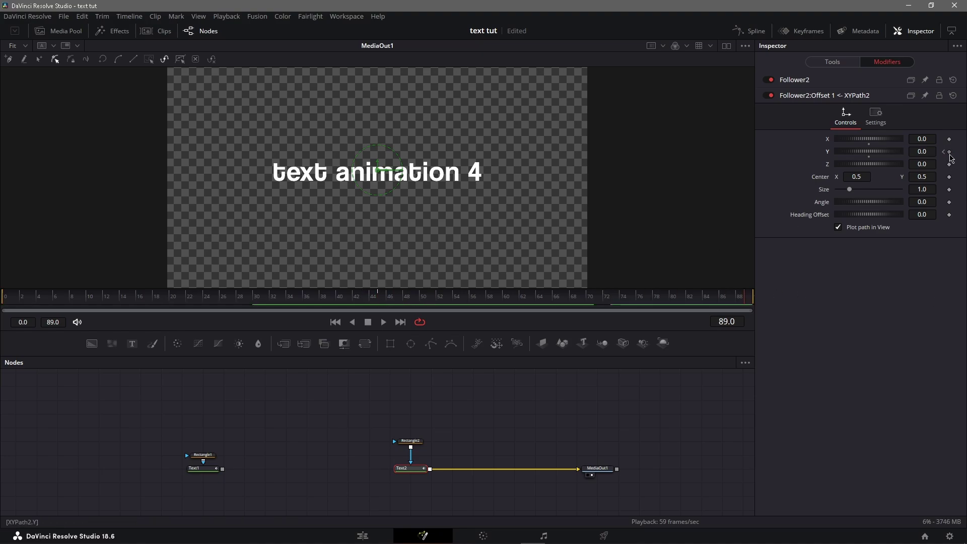
key("Home")
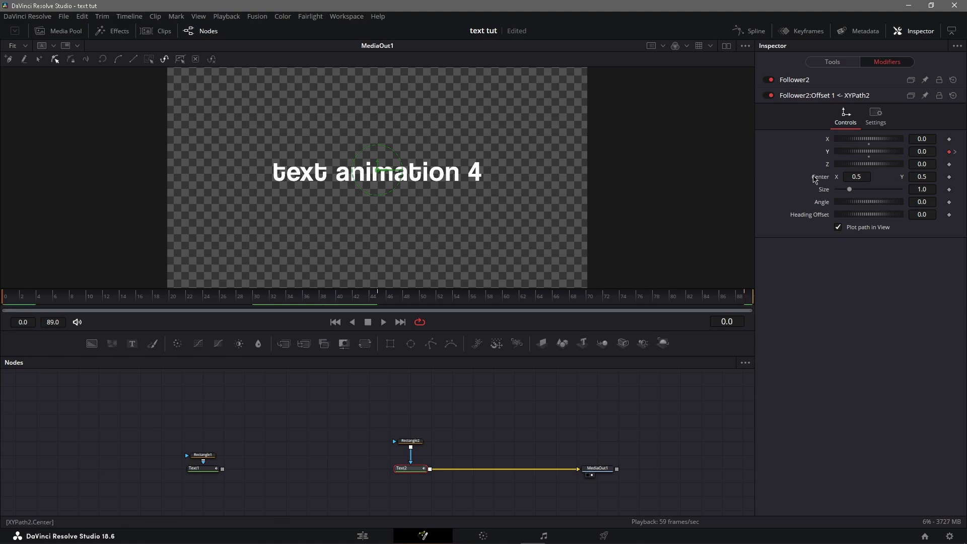
left_click_drag(933, 152, 287, 197)
left_click_drag(906, 152, 905, 152)
Step: Show the "text animation 4" Y curve in the spline editor, smooth its keyframes and fit it to the view
left_click(751, 31)
left_click(750, 31)
left_click(751, 34)
left_click(709, 366)
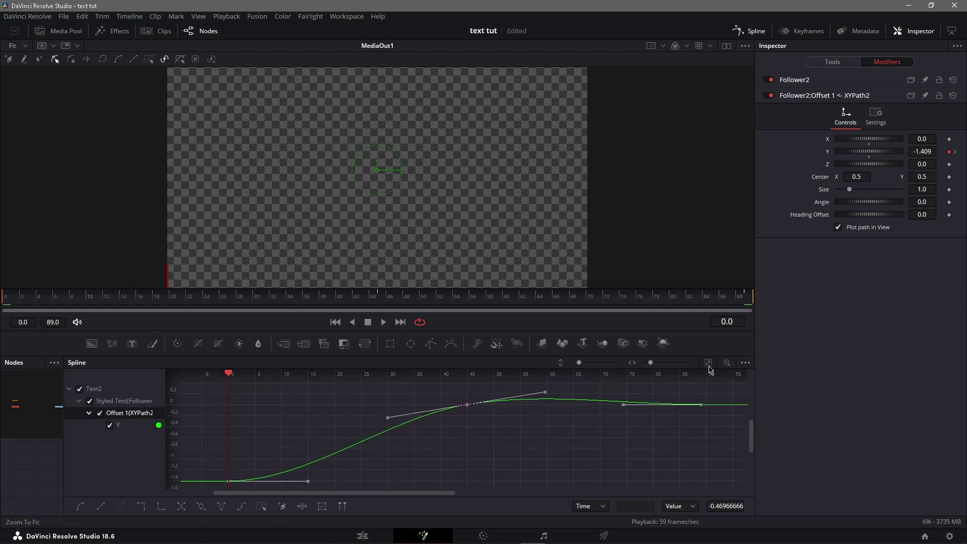
Step: Adjust the first and middle keyframe handles so the "text animation 4" Y curve rises steeply and overshoots slightly
left_click_drag(313, 484, 255, 403)
left_click_drag(387, 447, 386, 432)
left_click(391, 447)
Step: Play back the "text animation 4" motion and return the playhead to frame 0
key("space")
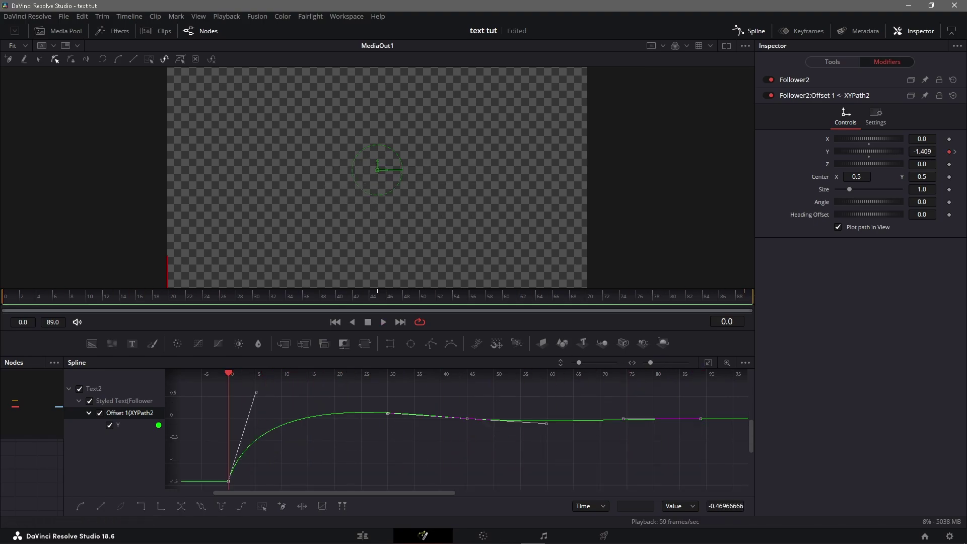
key("space")
key("space")
left_click_drag(75, 298, 3, 297)
Step: Keyframe the Follower's Z rotation at -90 on frame 0 and at 0 on frames 45 and 89
left_click(850, 84)
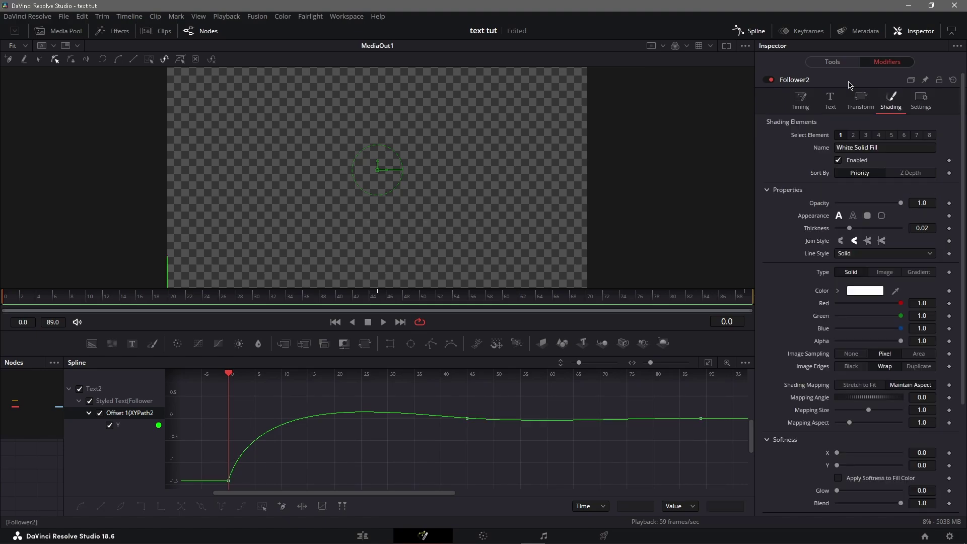
scroll(827, 336, "down", 5)
left_click(778, 461)
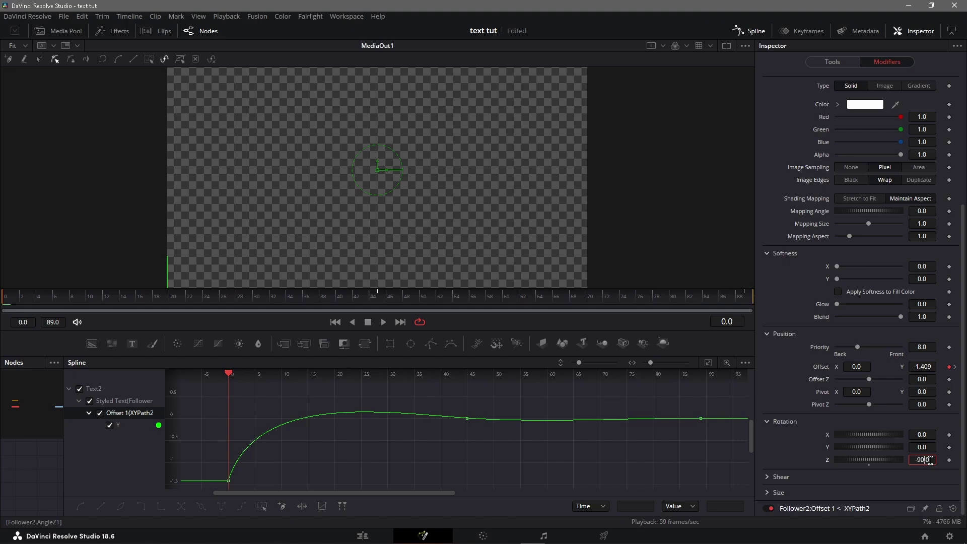
left_click(949, 459)
left_click(381, 305)
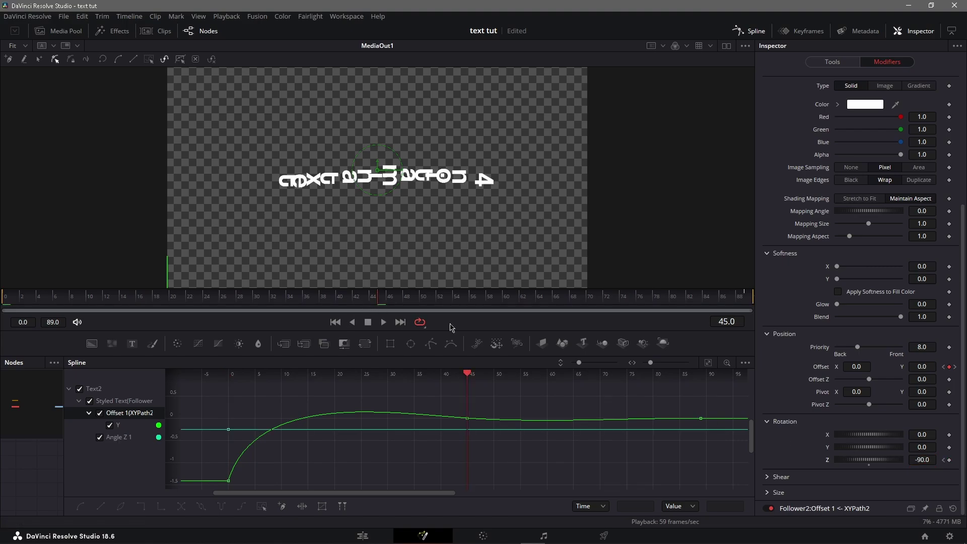
type("0")
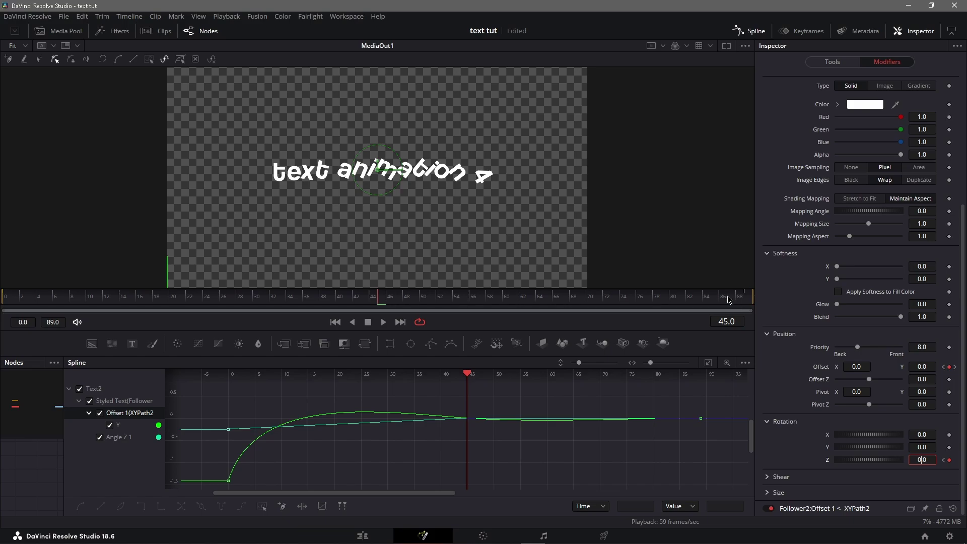
left_click(746, 301)
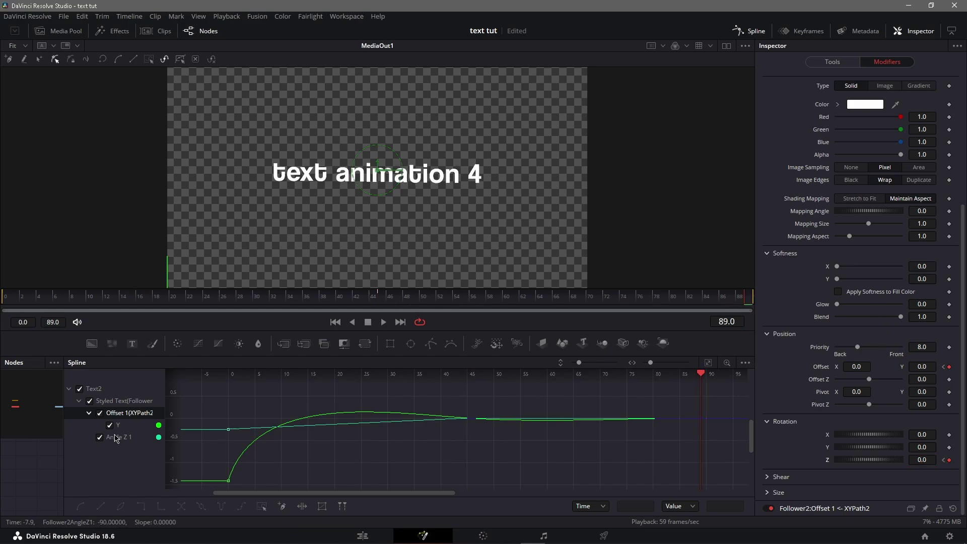
Step: Show only the Angle Z 1 curve in the spline editor, fit it to the view and smooth all its keyframes
left_click(90, 400)
left_click(708, 364)
key("ctrl+a")
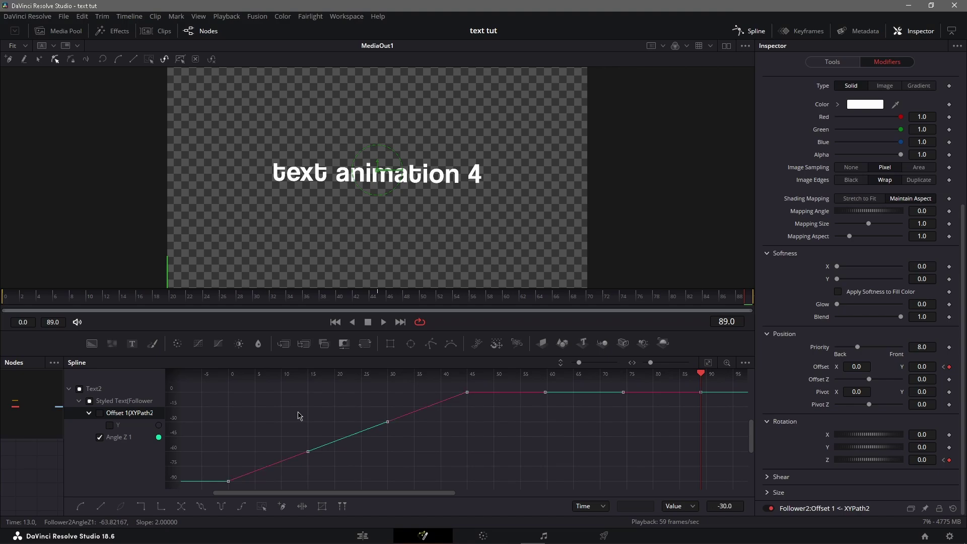
key("s")
Step: Adjust the first and middle keyframe handles so the Angle Z 1 curve rises steeply and slightly overshoots zero, and refit the view
left_click_drag(308, 481, 252, 400)
left_click_drag(387, 442, 384, 424)
left_click(455, 410)
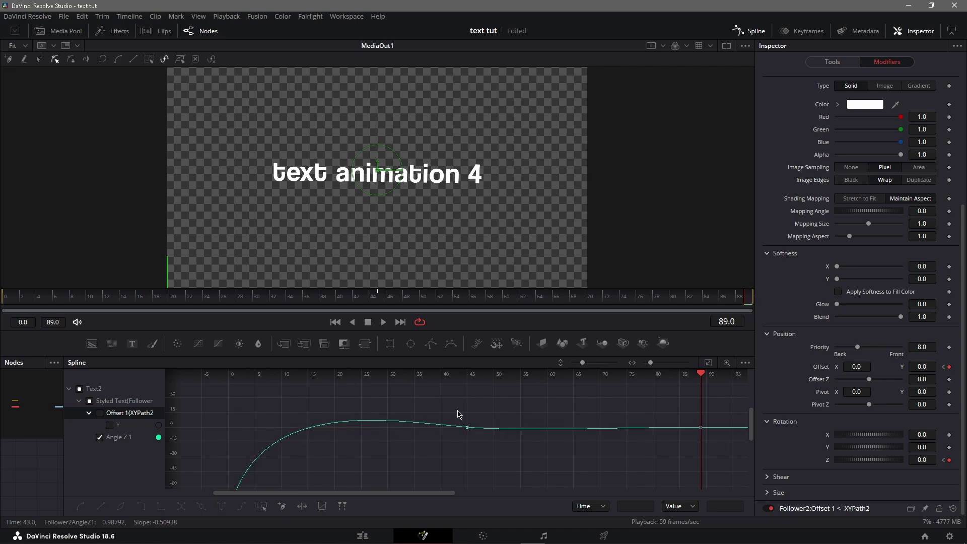
left_click(708, 362)
key("ctrl+a")
Step: Play back the rotating "text animation 4" from frame 0 and hide the spline editor
left_click_drag(115, 298, 2, 298)
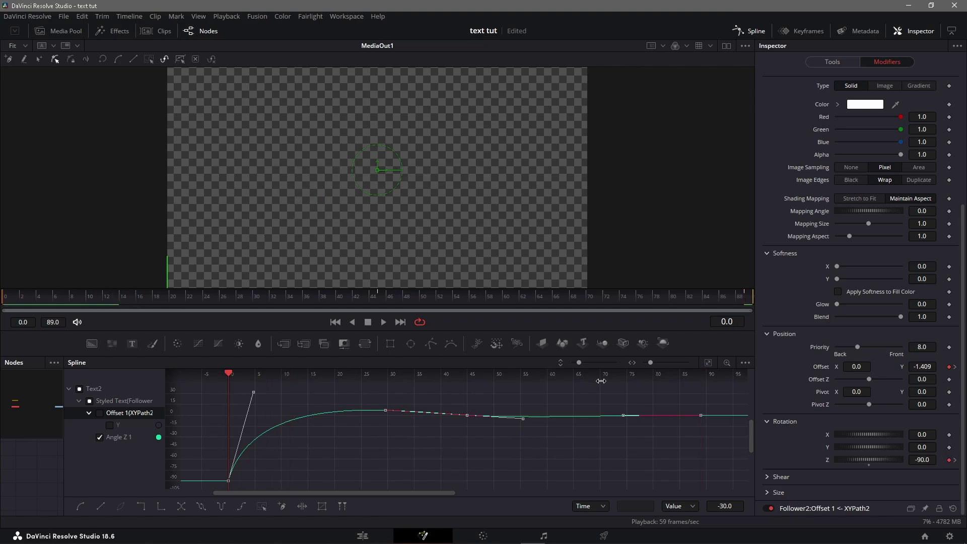
key("space")
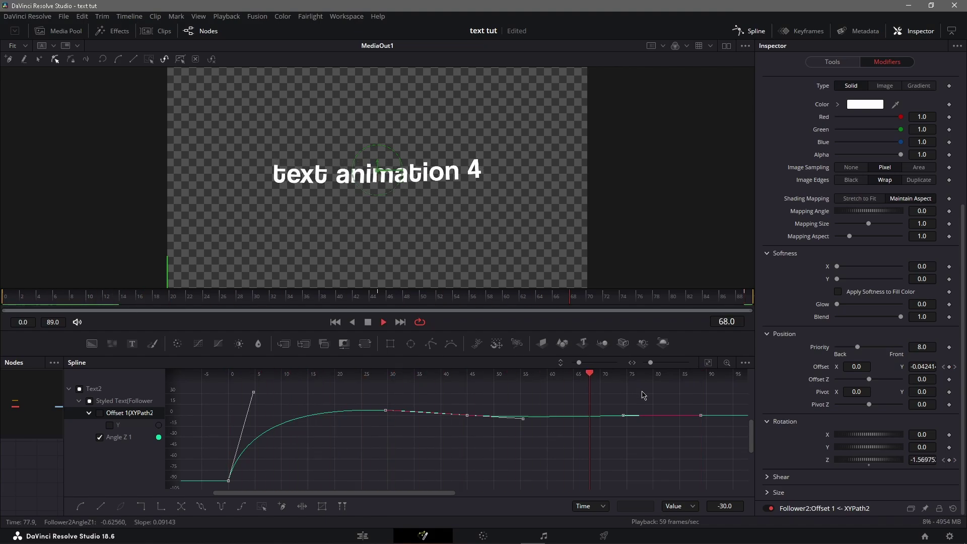
left_click(750, 30)
key("space")
Step: Enable motion blur on the Text2 node with quality 4 and a shutter angle of 280
scroll(837, 242, "up", 5)
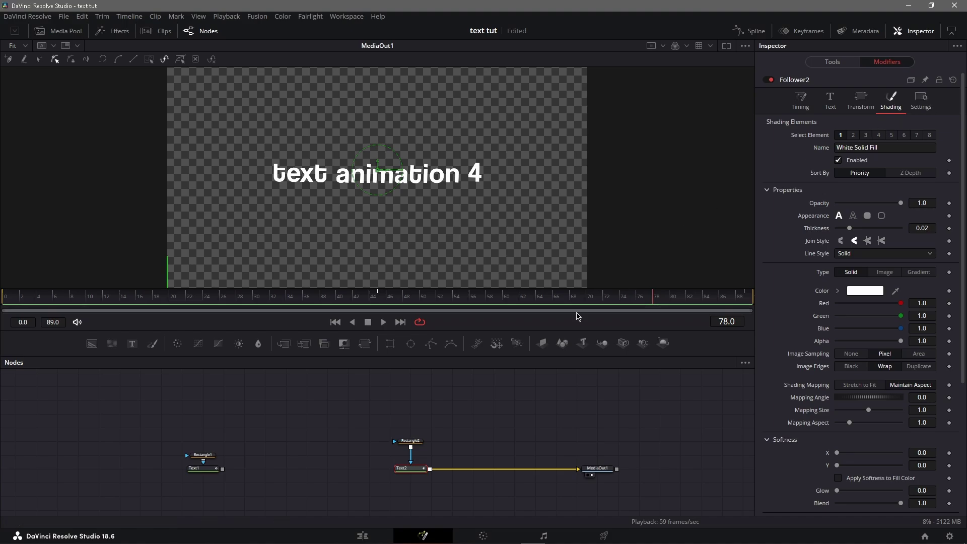
left_click(837, 63)
left_click(938, 130)
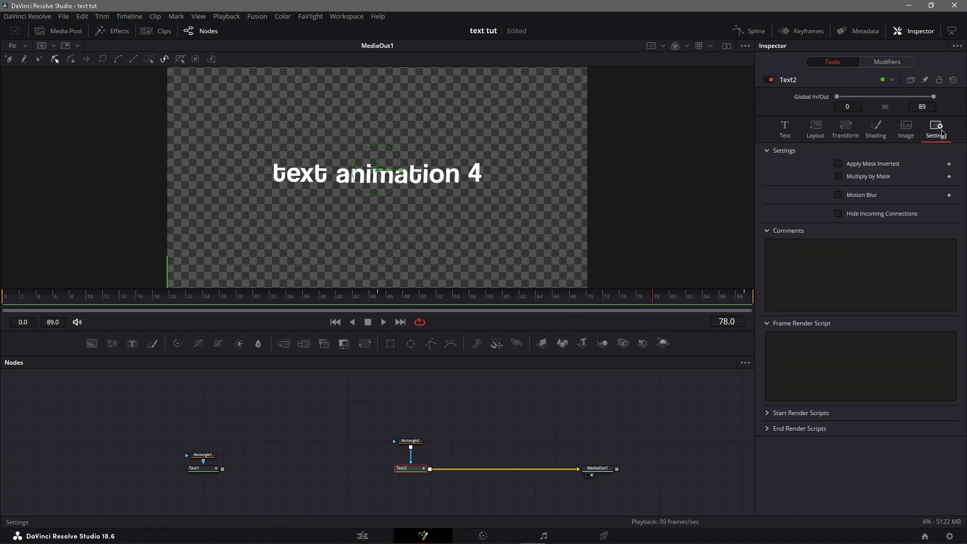
left_click(839, 195)
left_click(888, 208)
left_click(895, 221)
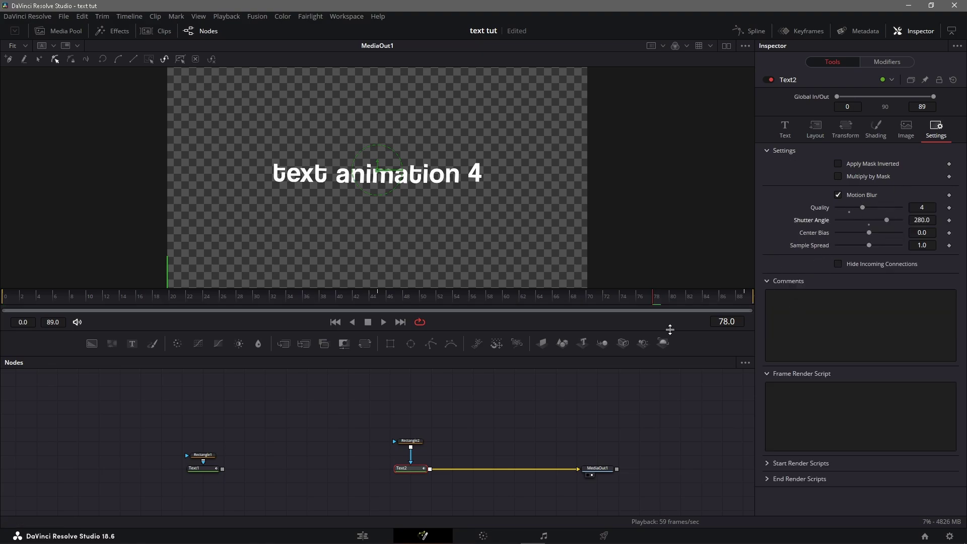
Step: Move Rectangle2 closer to Text2, add an Erode / Dilate node above the flow and feed it from Text2's output
left_click_drag(410, 441, 411, 455)
left_click(436, 432)
left_click_drag(530, 451, 406, 437)
key("shift+space")
type("erode")
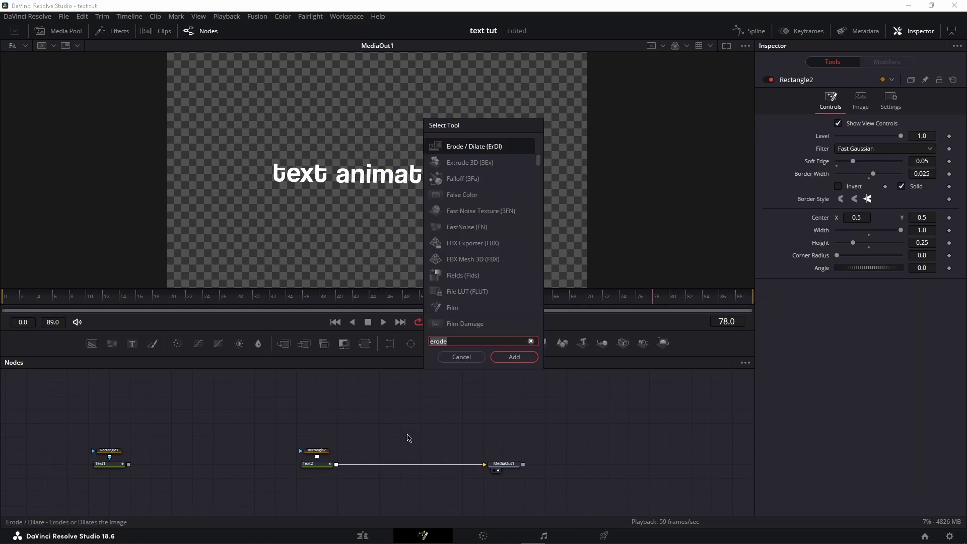
key("BackSpace")
key("BackSpace")
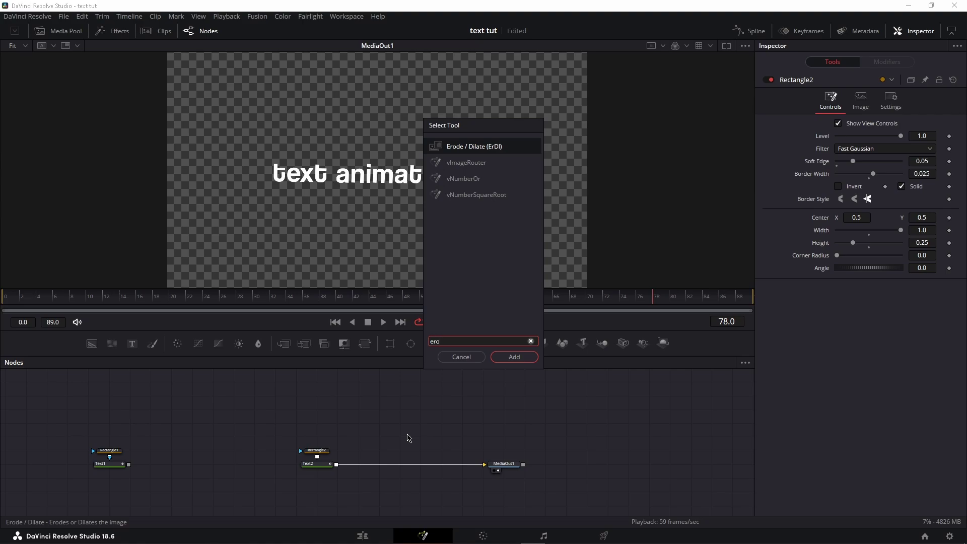
key("Return")
left_click_drag(398, 436, 379, 436)
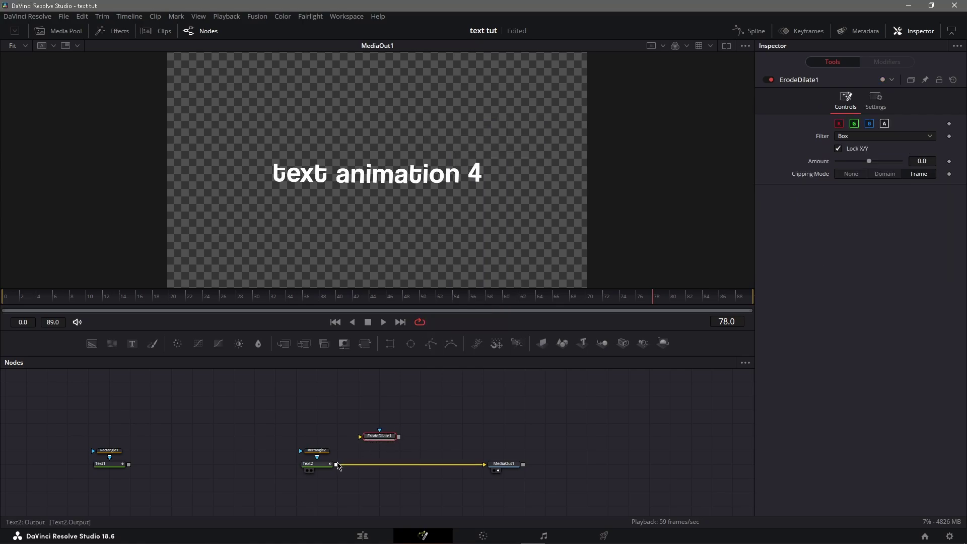
left_click_drag(337, 464, 359, 437)
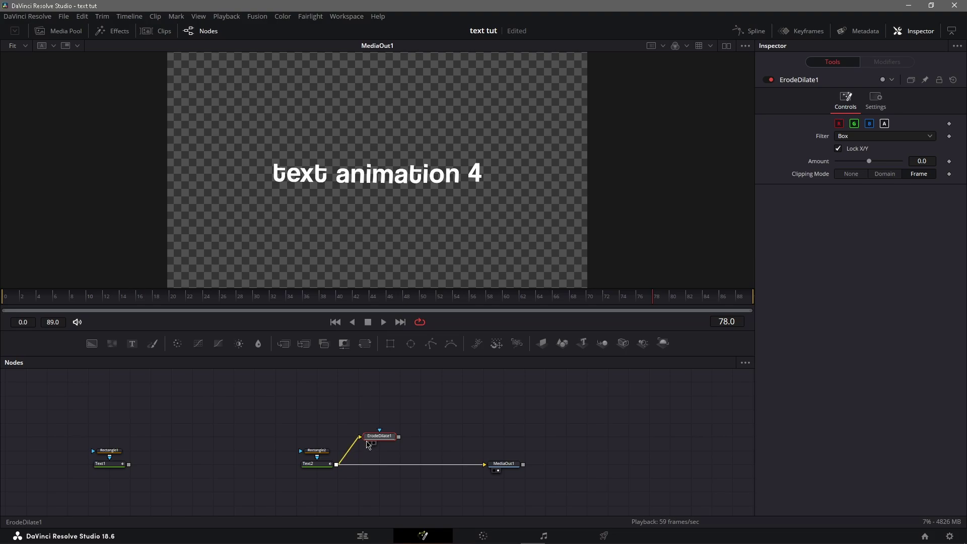
Step: Merge a Background node masked by ErodeDilate1 behind Text2, swapping the merge inputs, and move MediaOut1 farther along the flow
left_click_drag(93, 345, 336, 465)
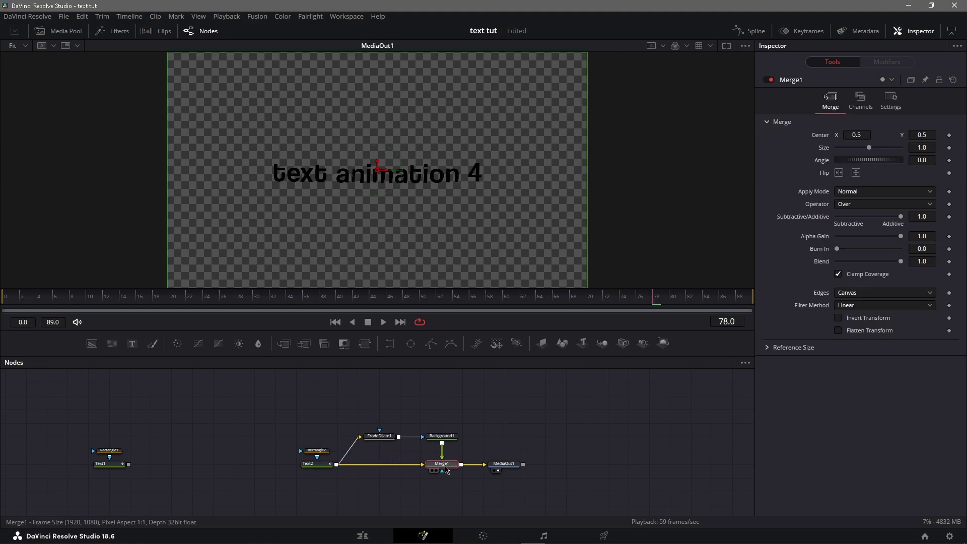
key("ctrl+t")
left_click_drag(503, 465, 541, 464)
Step: Set the ErodeDilate1 amount to 0.005 to form an outline around the text
left_click(378, 437)
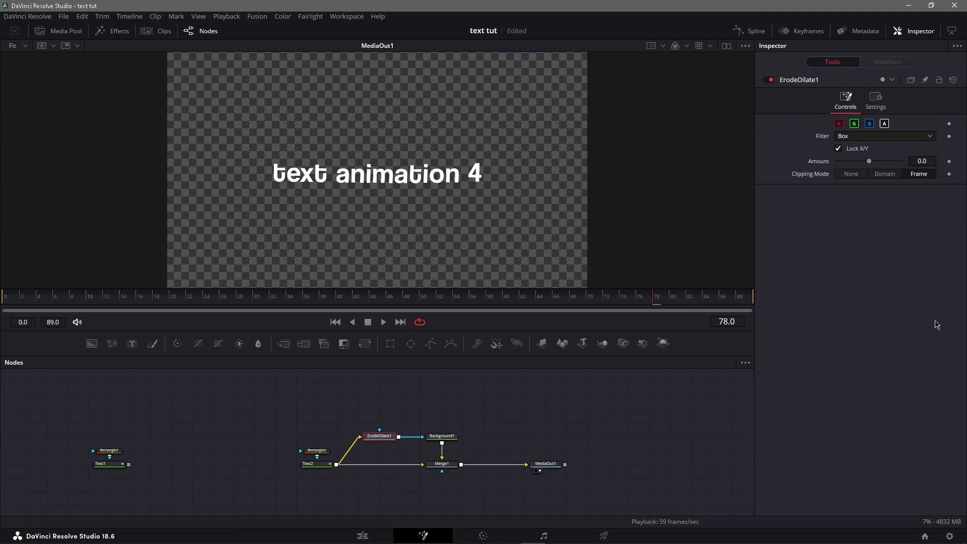
left_click(933, 160)
type("0.05")
key("Return")
type("5")
key("Return")
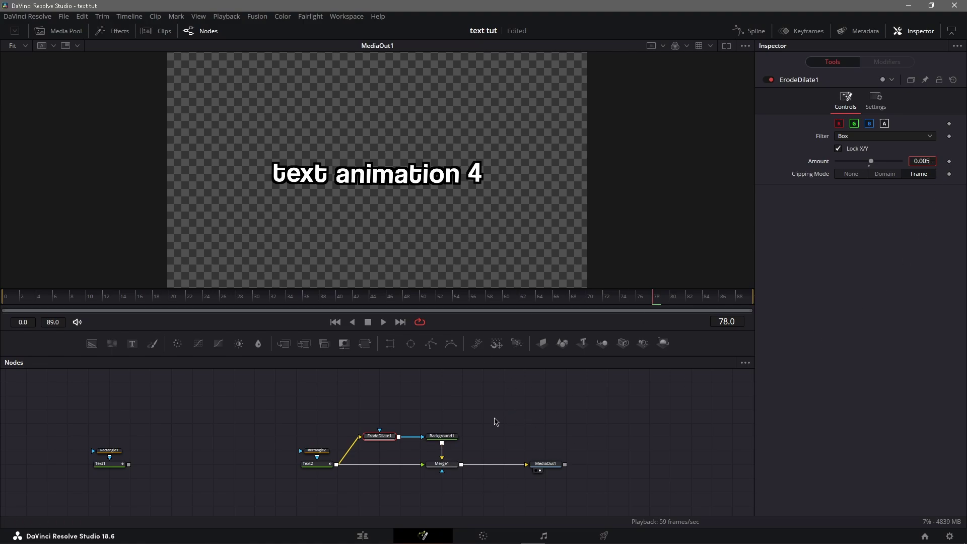
Step: Change the Background1 outline colour to blue, with red about 0.22, green about 0.45 and blue 1.0
left_click(448, 439)
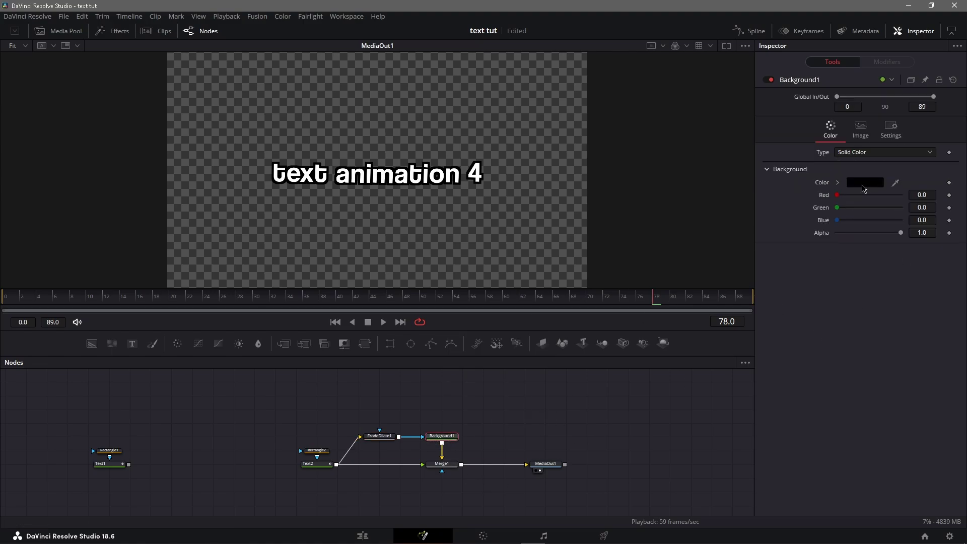
left_click(865, 182)
left_click_drag(530, 232, 518, 233)
left_click_drag(601, 218, 602, 173)
left_click_drag(534, 221, 519, 210)
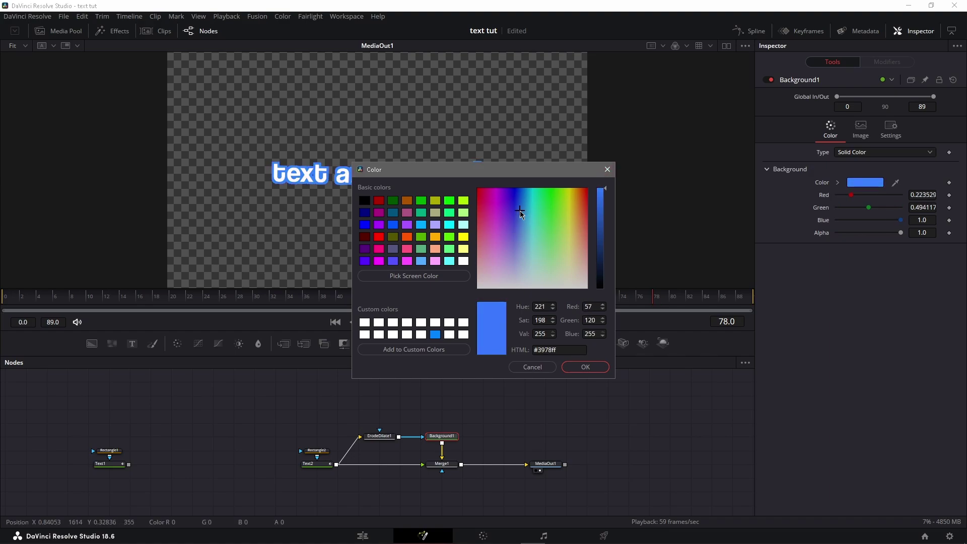
left_click(602, 371)
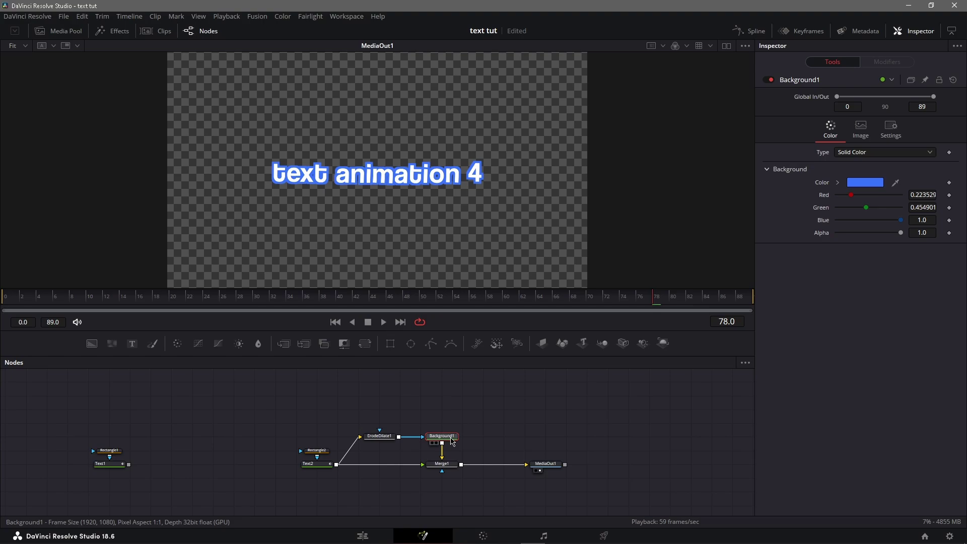
Step: Add a Soft Glow node after Background1 with gain 1 and glow size 30
key("shift+space")
type("soft")
key("Return")
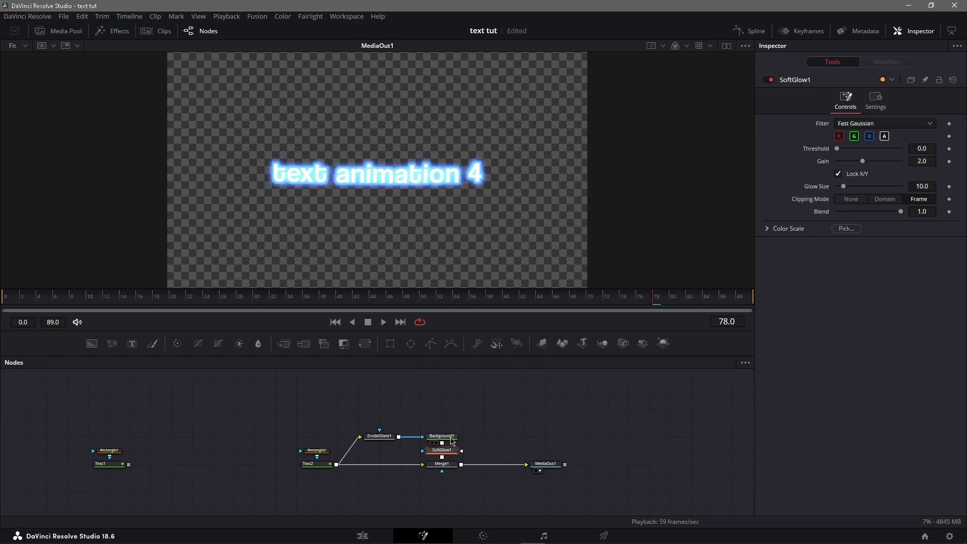
type("1")
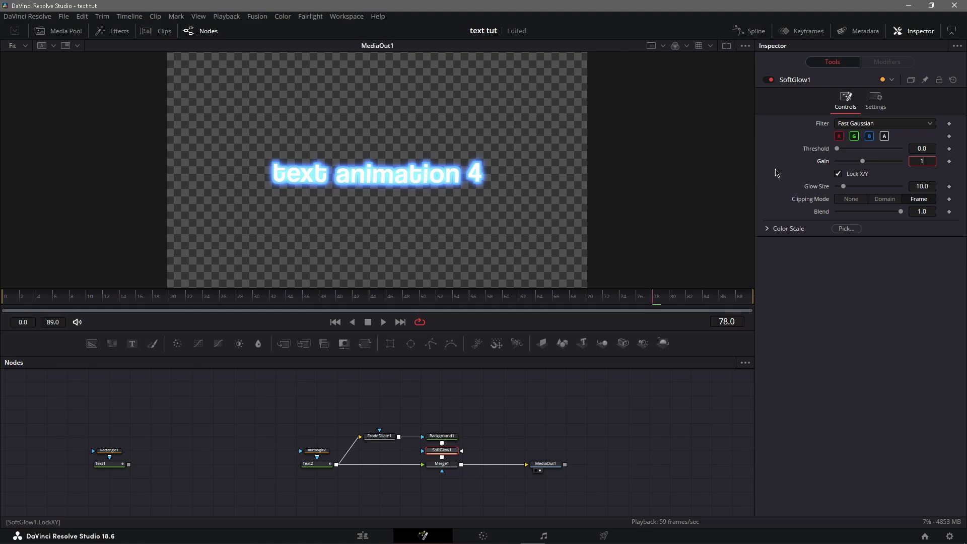
left_click(927, 186)
type("30")
key("Tab")
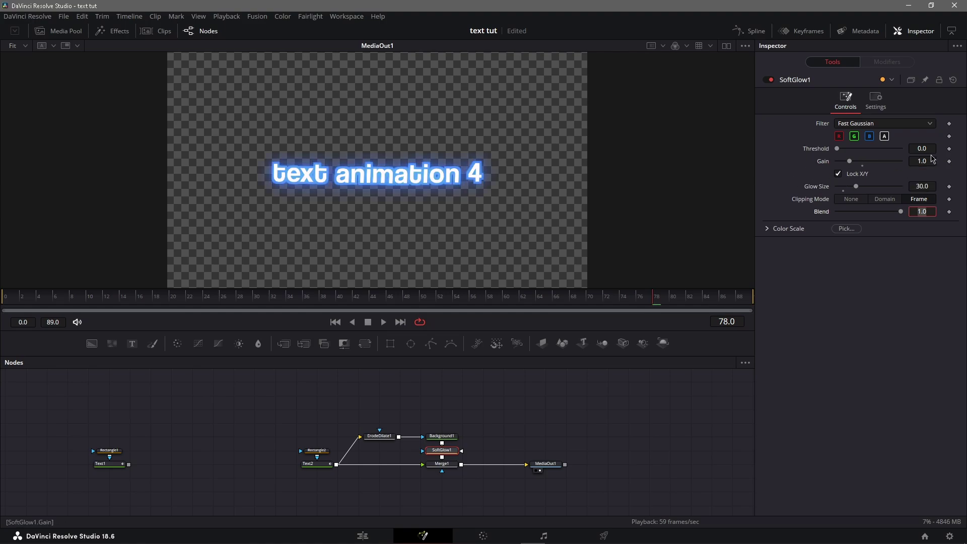
Step: Add a Drop Shadow node after Merge1 and set its shadow strength to 0.25
left_click(450, 465)
key("shift+space")
type("drop")
key("Up")
key("Up")
key("Up")
key("Return")
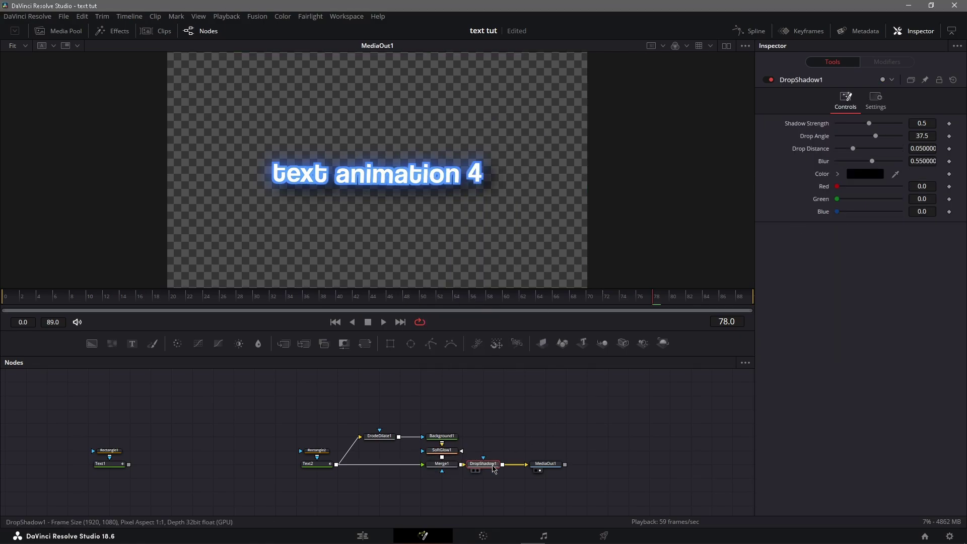
left_click(930, 123)
type("0.25")
key("Tab")
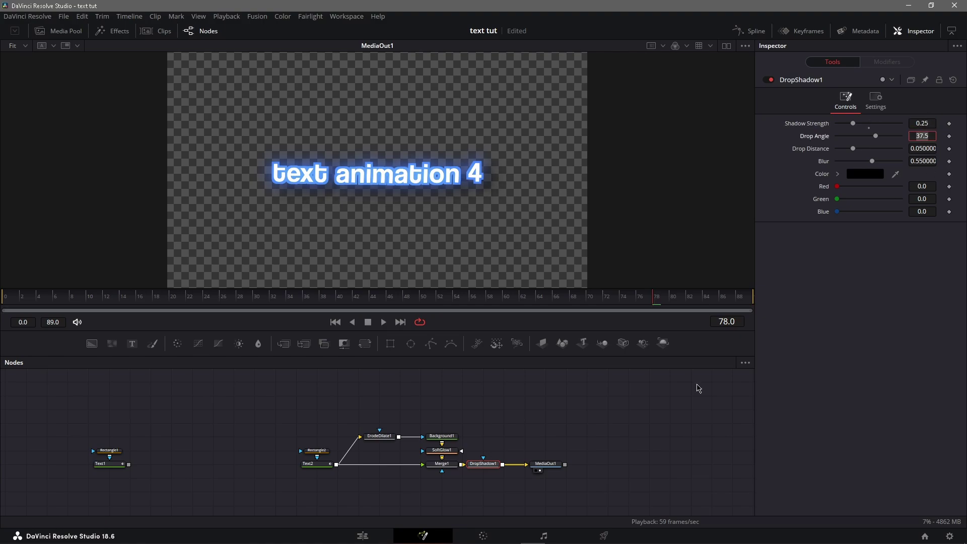
Step: Play back the styled "text animation 4" and select the Rectangle2 mask
key("space")
left_click(316, 450)
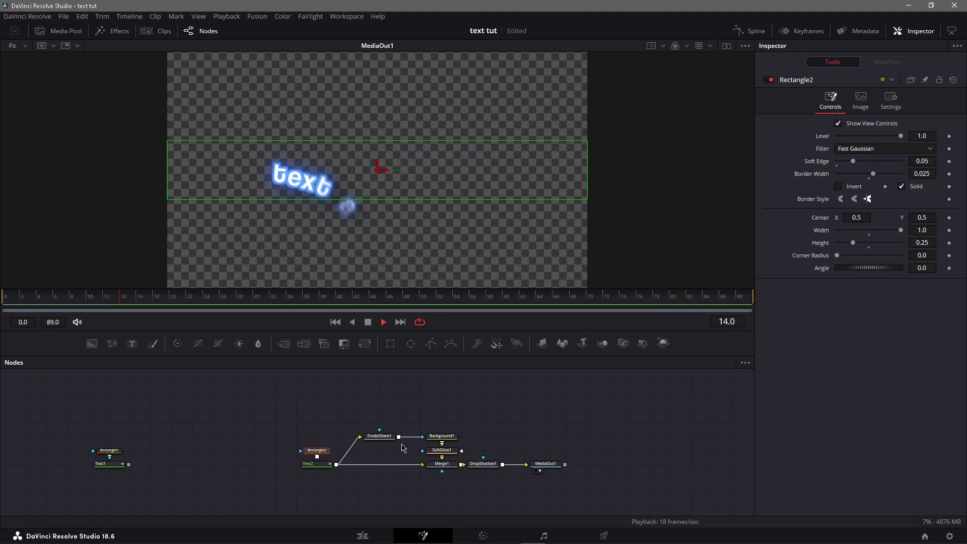